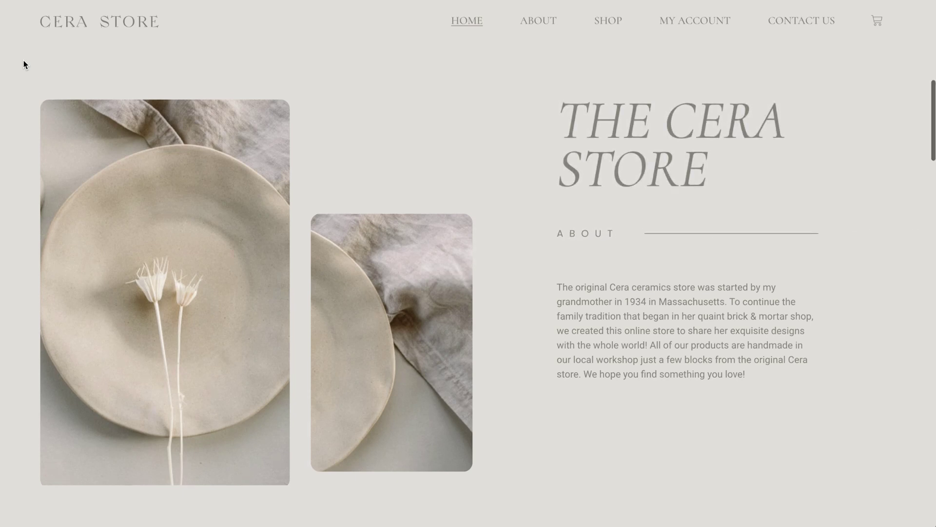
Step: Scroll to the top of the Cera Store home page and go to MY ACCOUNT
scroll(23, 64, "up", 7)
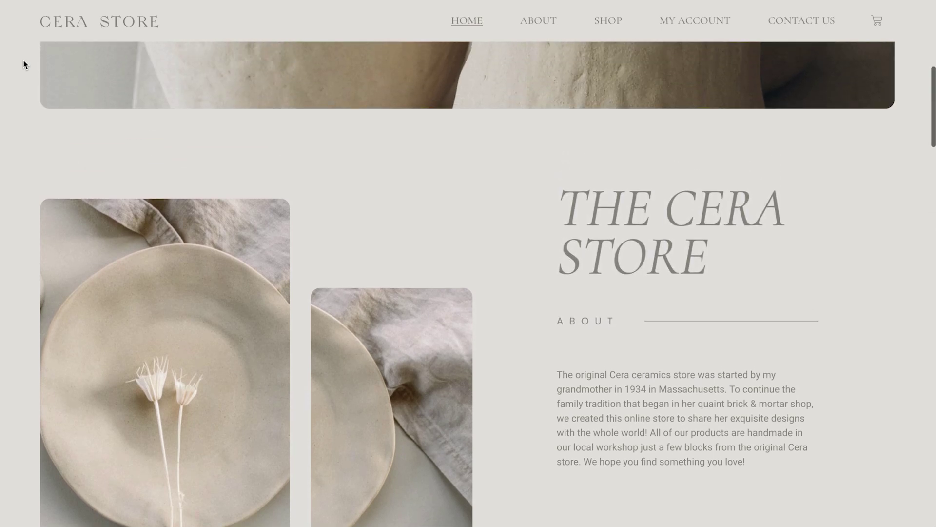
scroll(23, 61, "up", 3)
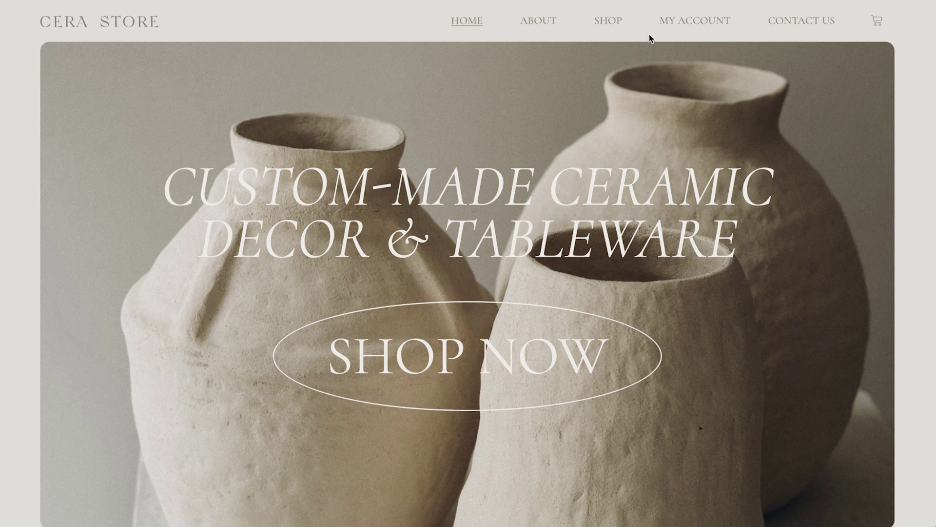
left_click(692, 26)
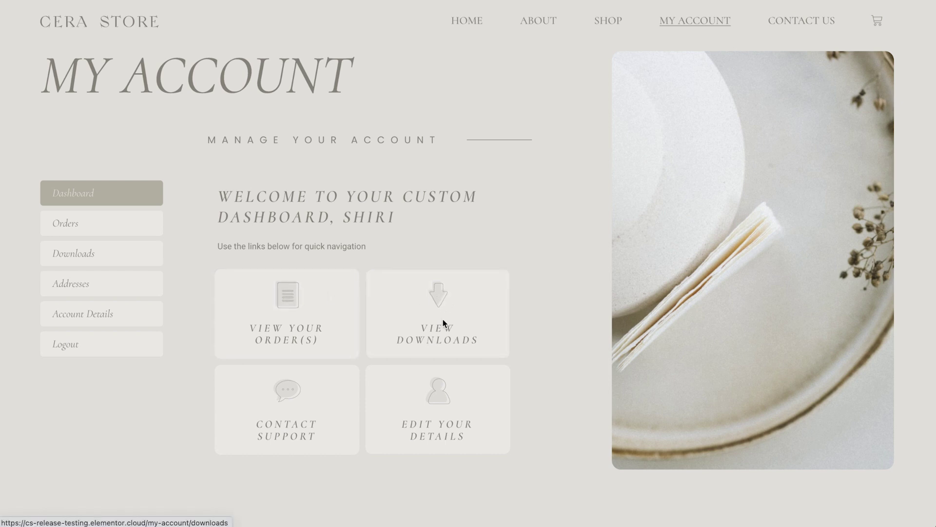
Step: Open the support form popup from the Contact Support card
left_click(282, 395)
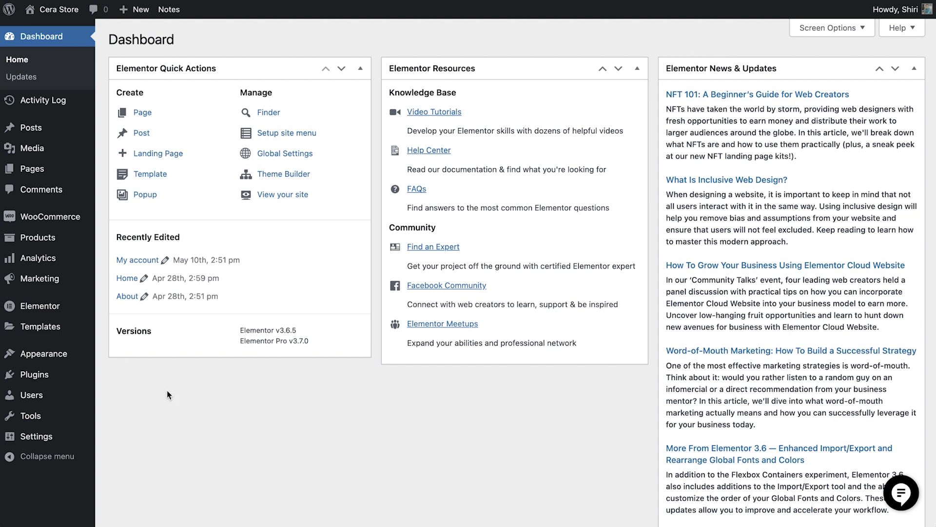
Step: Create a new Section template named 'Custom WooCommerce Dashboard' from Saved Templates
left_click(68, 331)
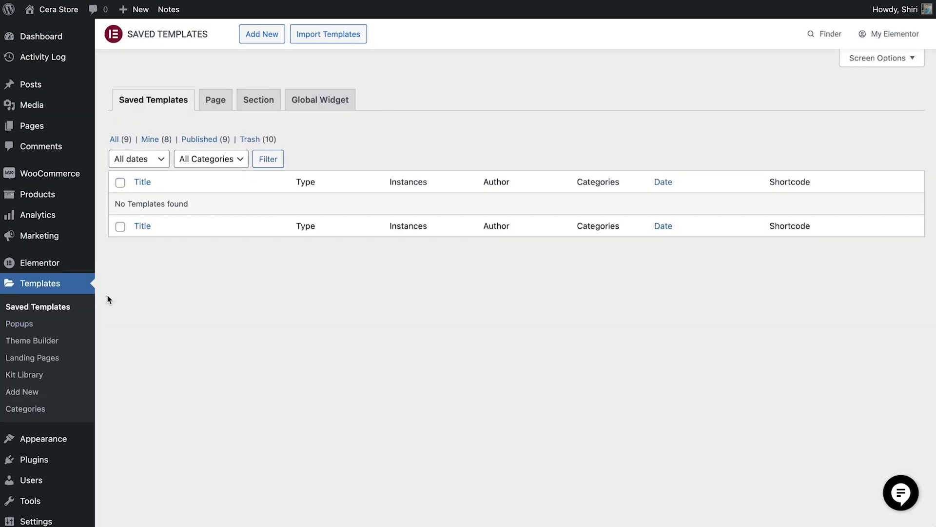
left_click(258, 35)
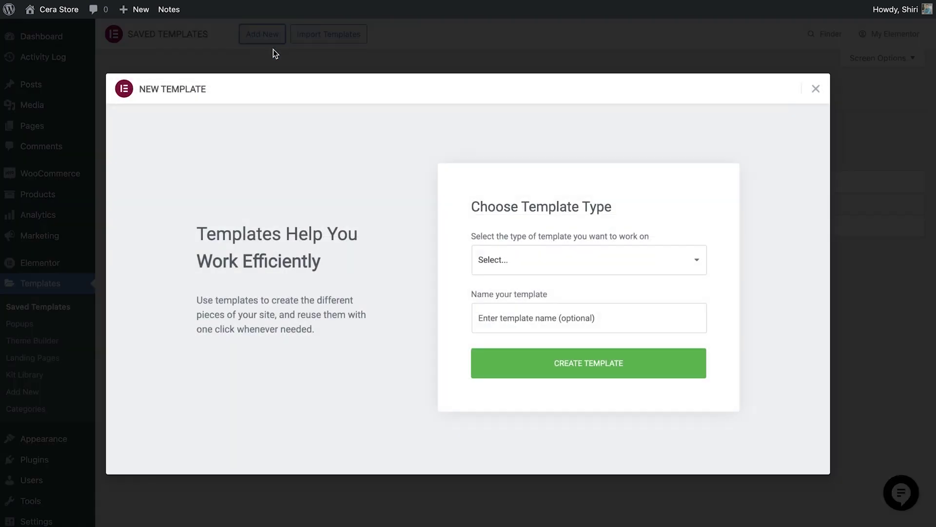
left_click(594, 261)
left_click(583, 289)
left_click(561, 307)
type("Custom WooCommerce Dashboar")
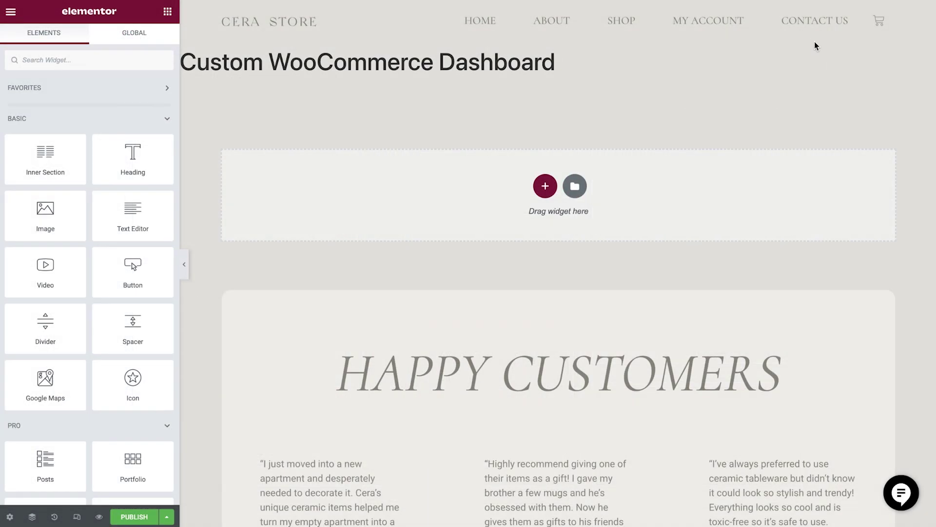
Step: Add a single-column section with width 500 and No Gap between columns
left_click(545, 186)
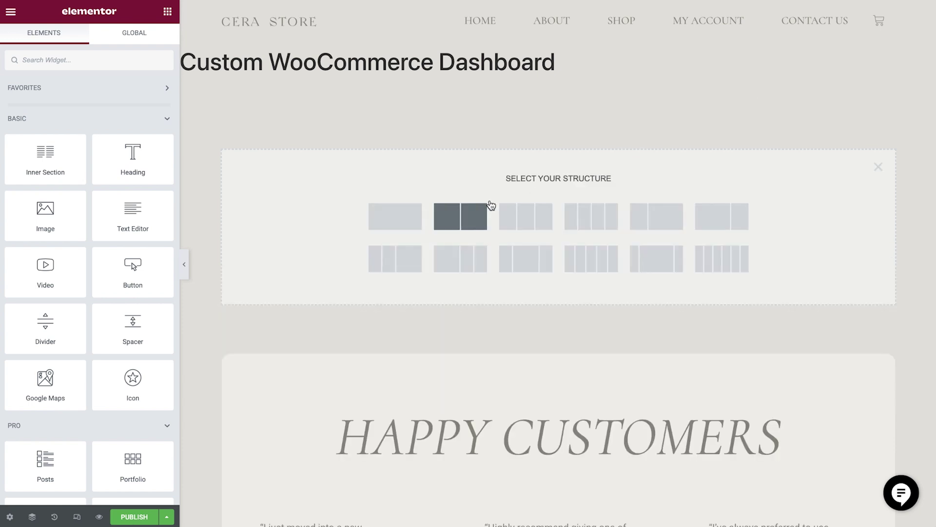
left_click(397, 217)
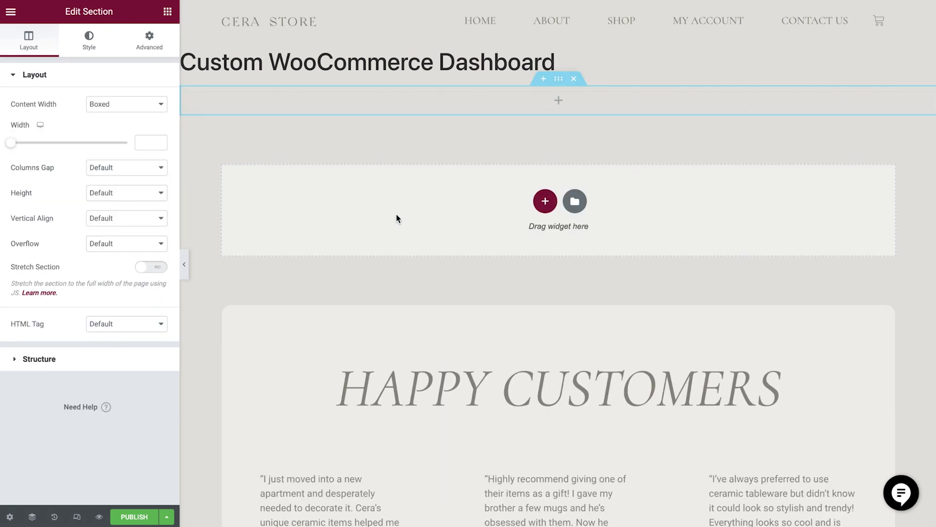
left_click(151, 142)
type("500")
left_click(147, 168)
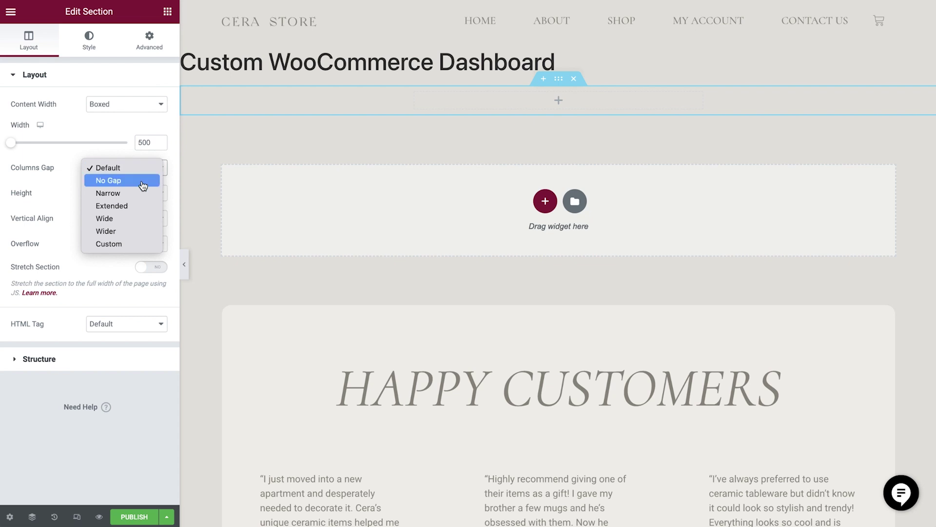
left_click(142, 182)
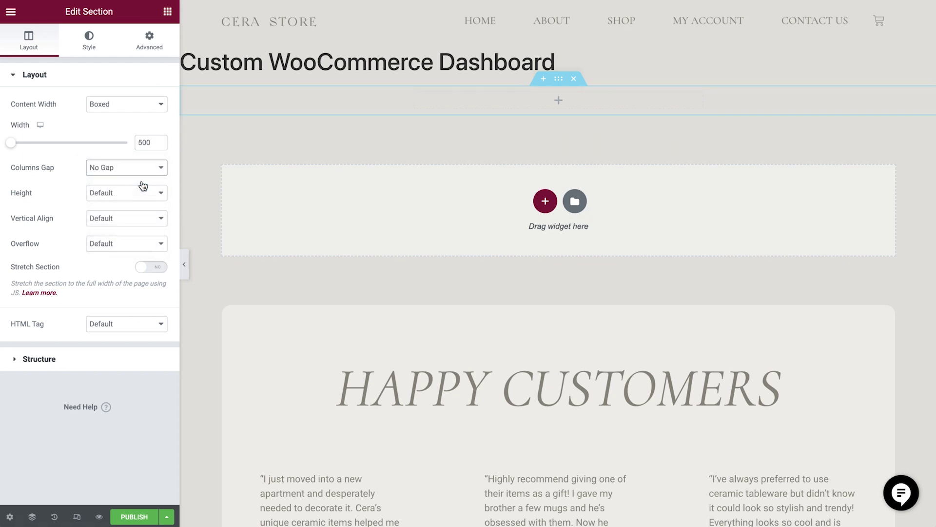
left_click(167, 14)
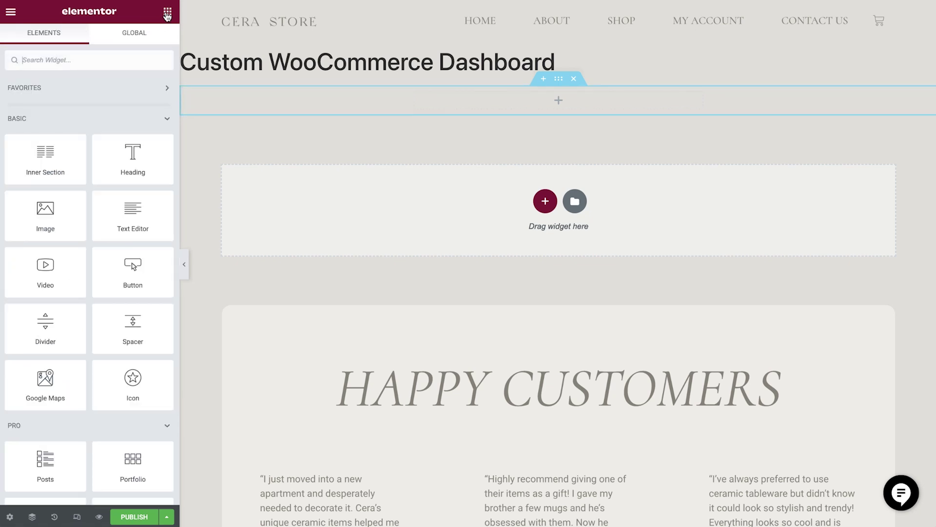
Step: Add a Heading whose title is the User Info dynamic tag showing First Name
left_click_drag(133, 153, 475, 98)
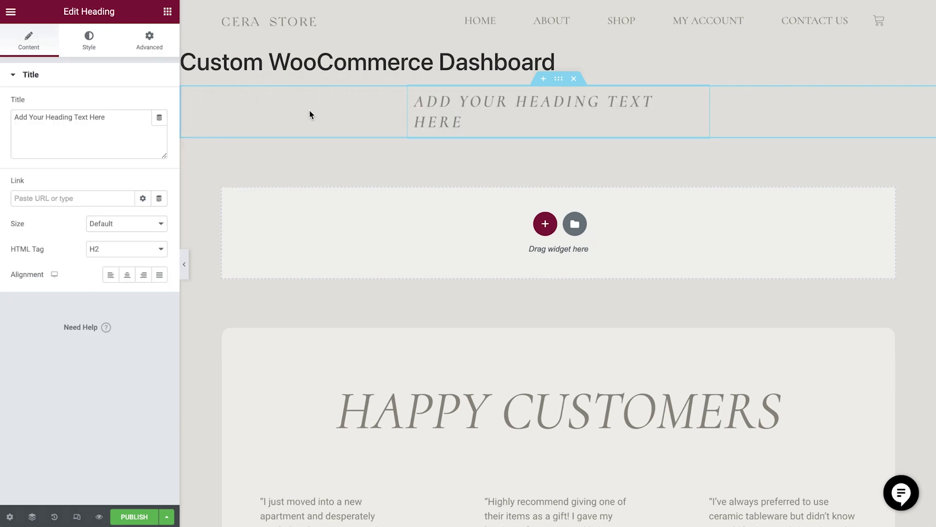
left_click(159, 118)
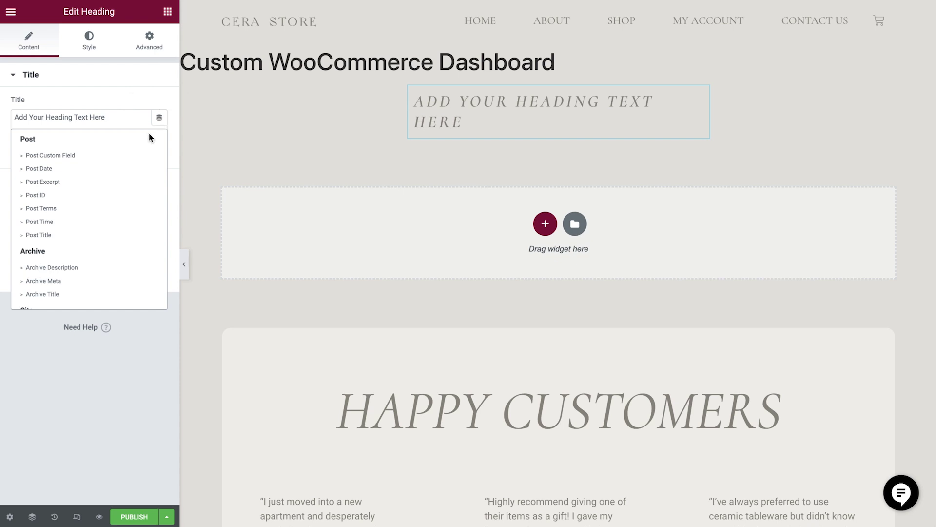
scroll(107, 183, "down", 3)
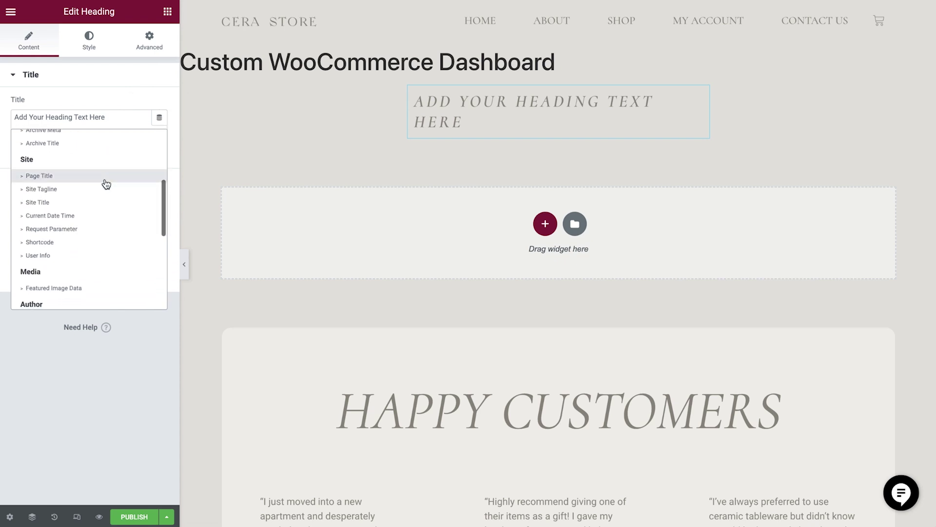
left_click(84, 257)
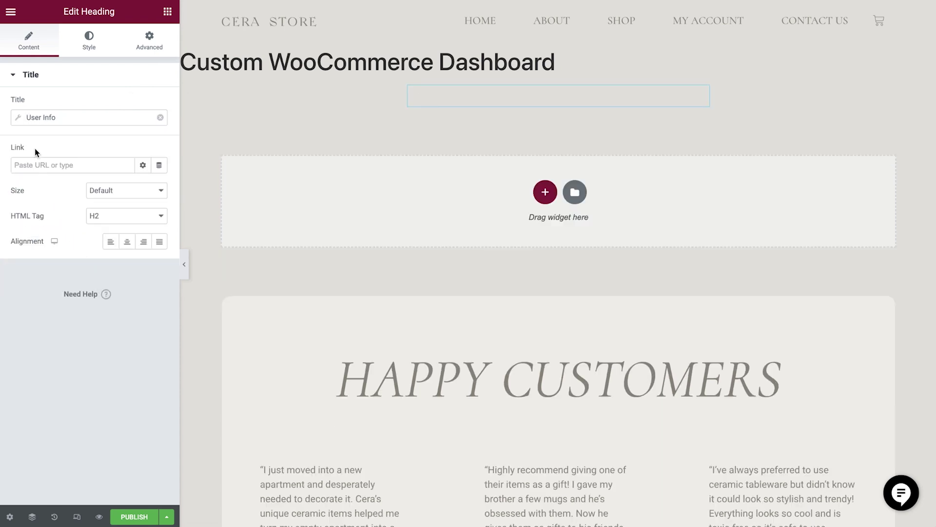
left_click(19, 119)
left_click(136, 171)
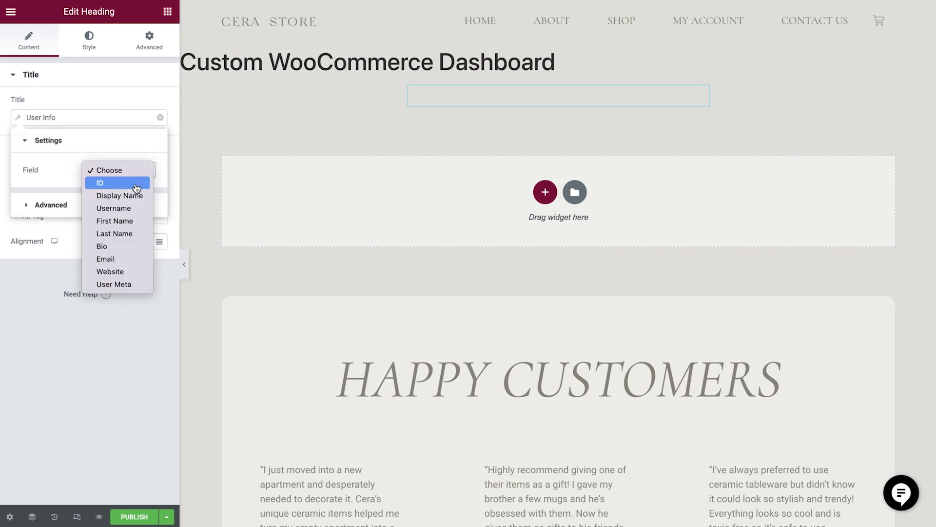
left_click(130, 222)
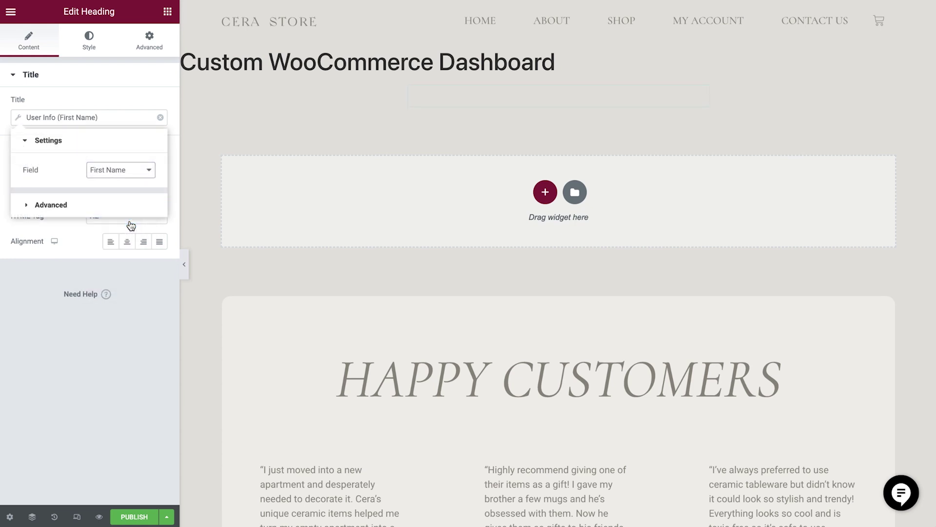
Step: Put 'Welcome to your custom dashboard,' in the heading's Before text
left_click(100, 208)
left_click(107, 203)
type("Welcome to your custom dashboard,")
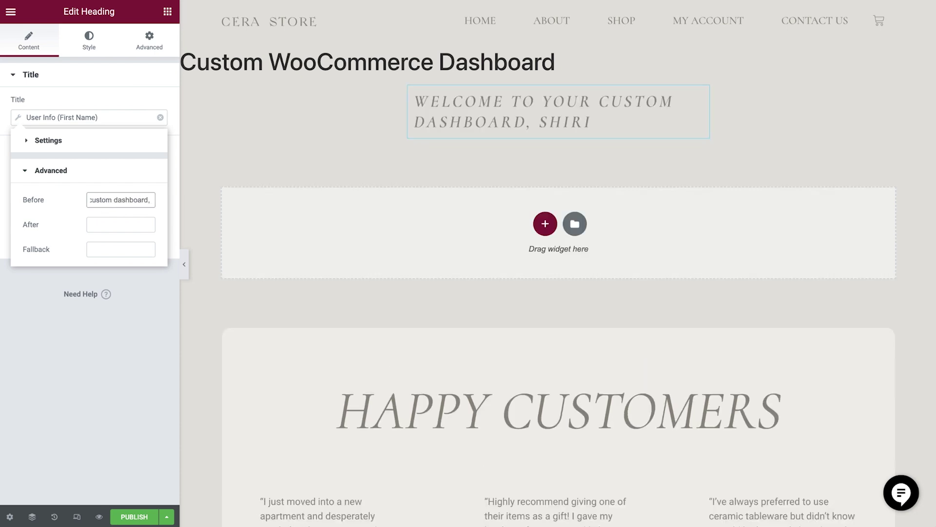
left_click(144, 290)
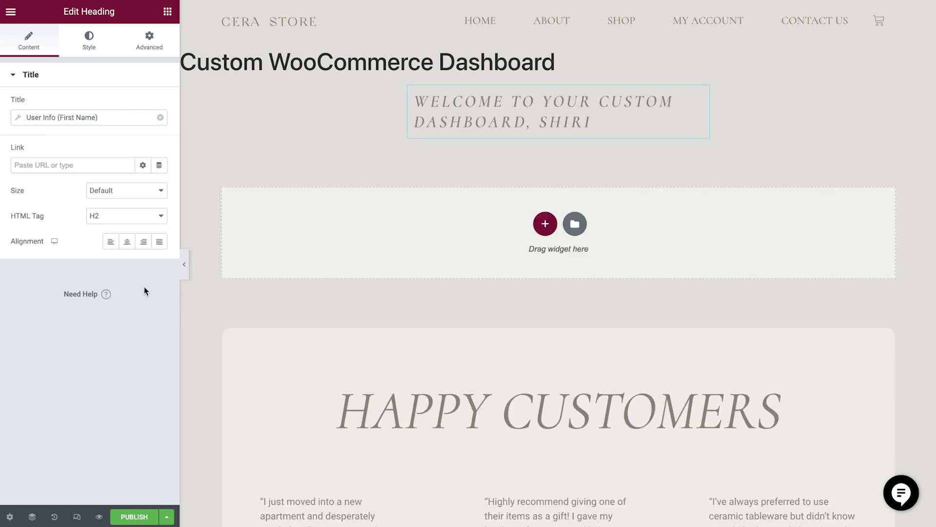
Step: Add a Text Editor block and an Icon Box widget under the heading
left_click(167, 11)
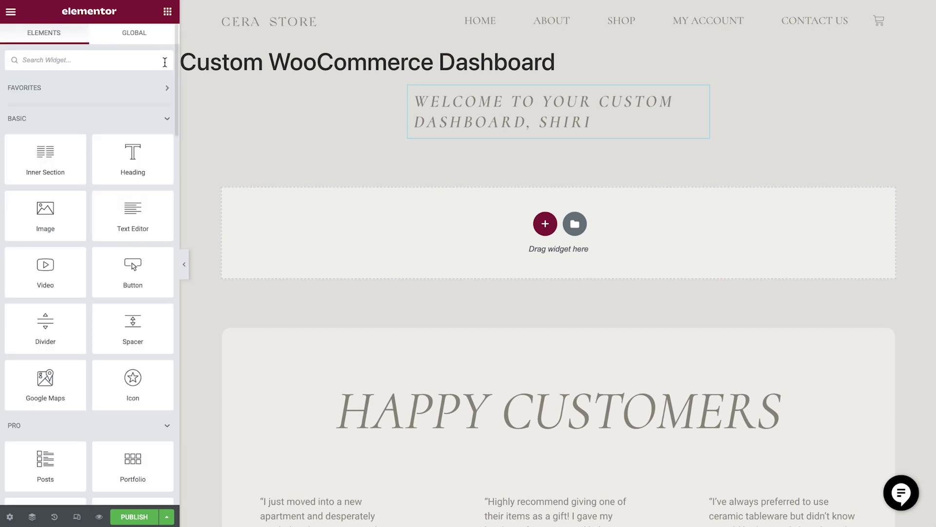
left_click_drag(156, 199, 462, 133)
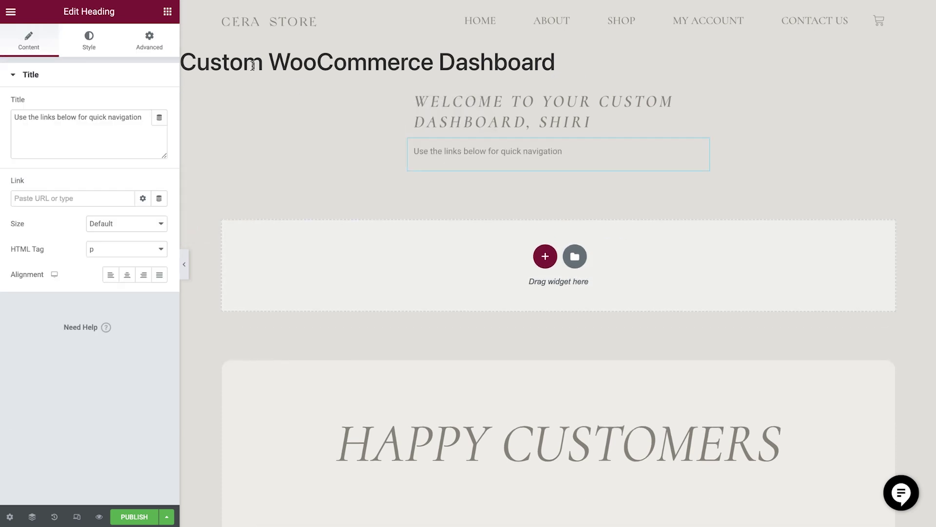
left_click(168, 10)
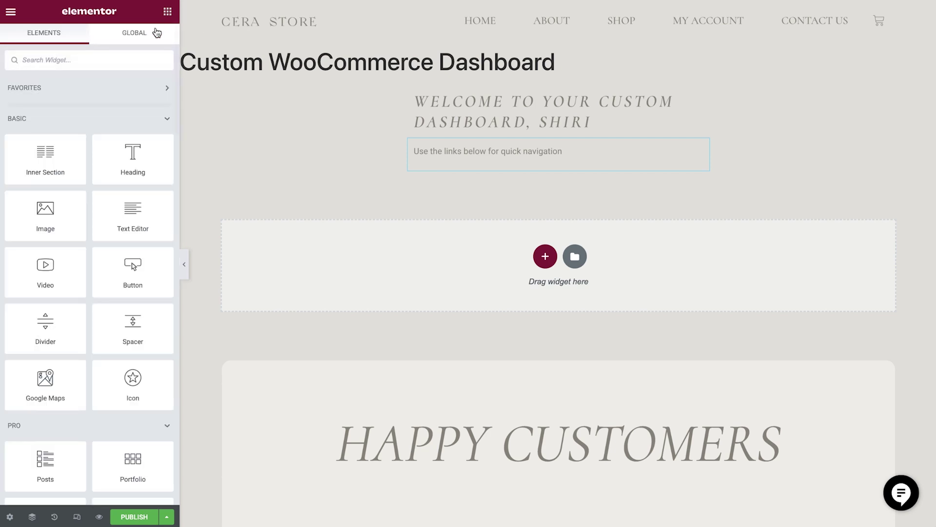
left_click(132, 58)
type("icon")
left_click_drag(133, 100, 450, 174)
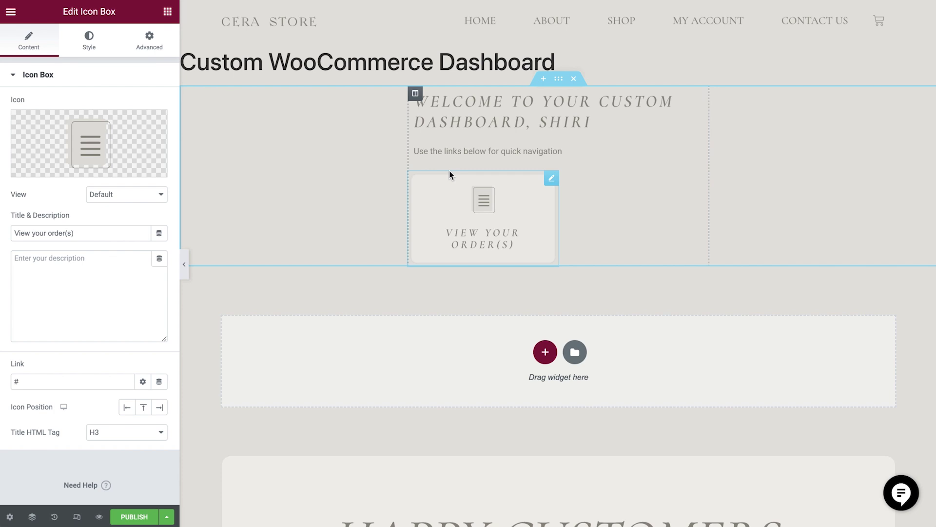
Step: Duplicate the View your order(s), View Downloads and Contact Support boxes
right_click(553, 184)
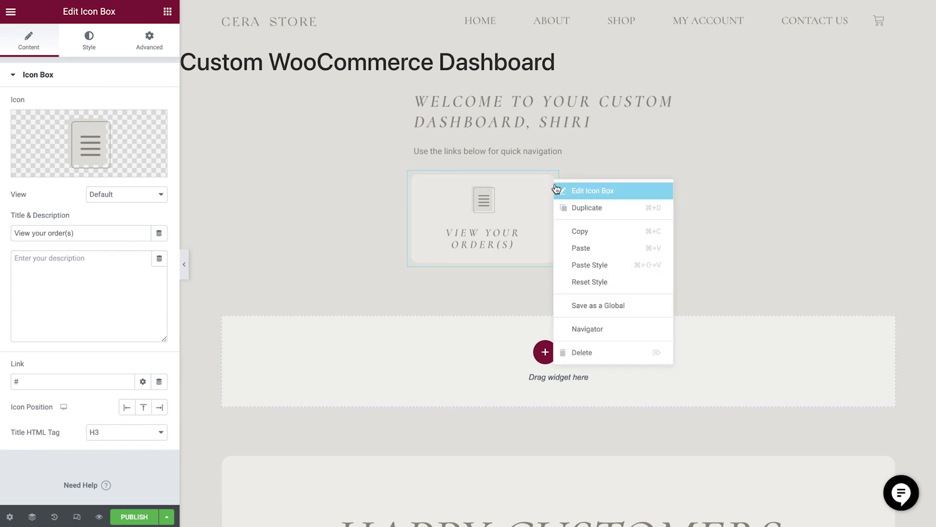
left_click(600, 209)
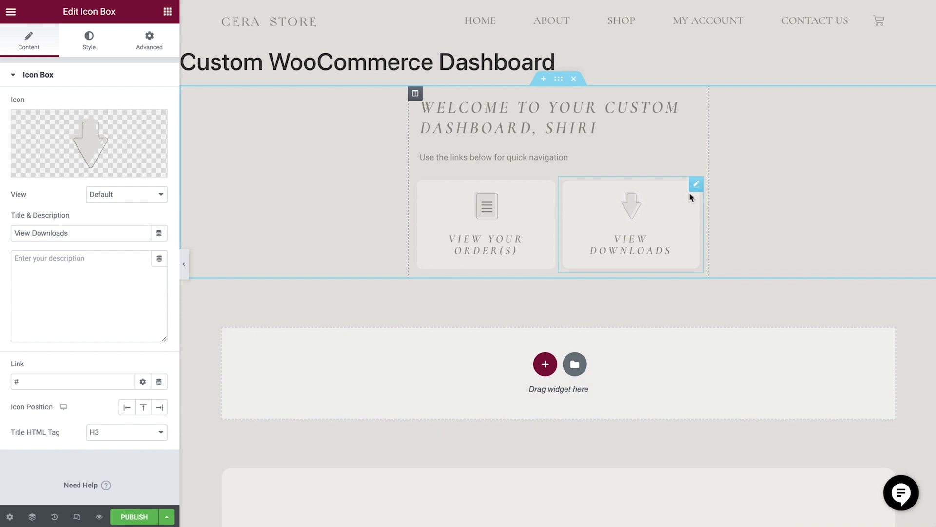
right_click(691, 195)
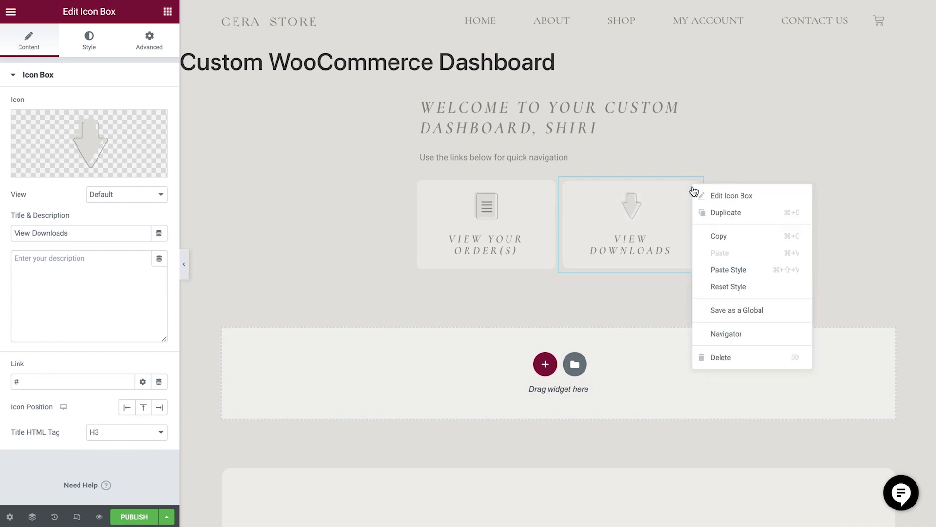
left_click(721, 212)
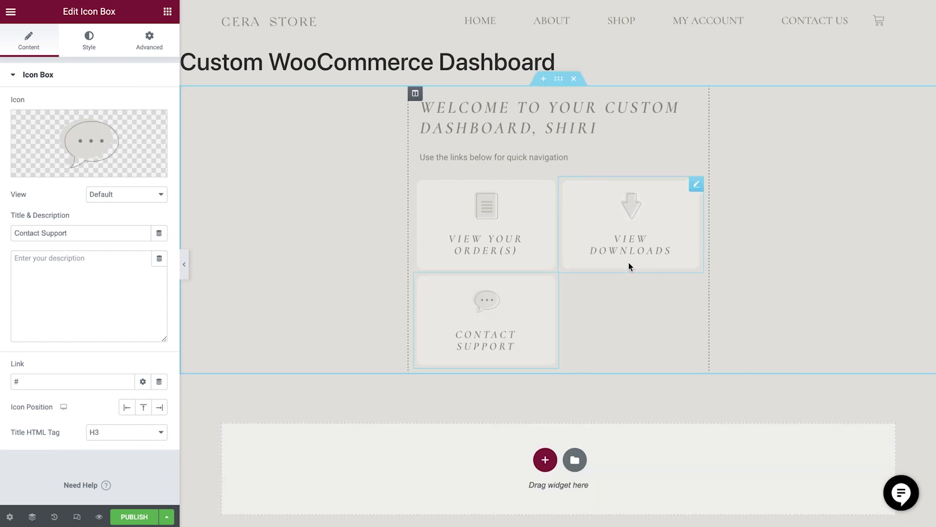
right_click(551, 279)
left_click(600, 307)
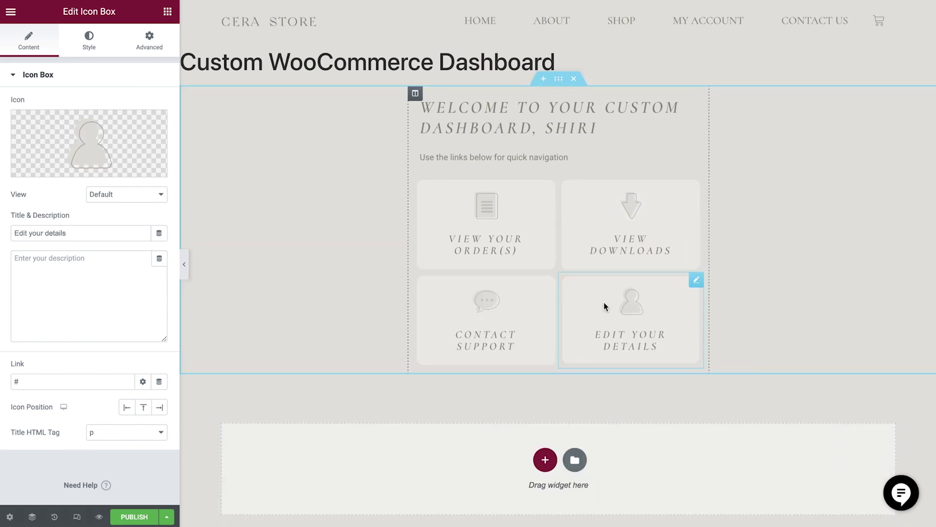
Step: Link the View your order(s) box to the My account page
left_click(552, 187)
left_click(107, 376)
type("my account")
left_click(86, 402)
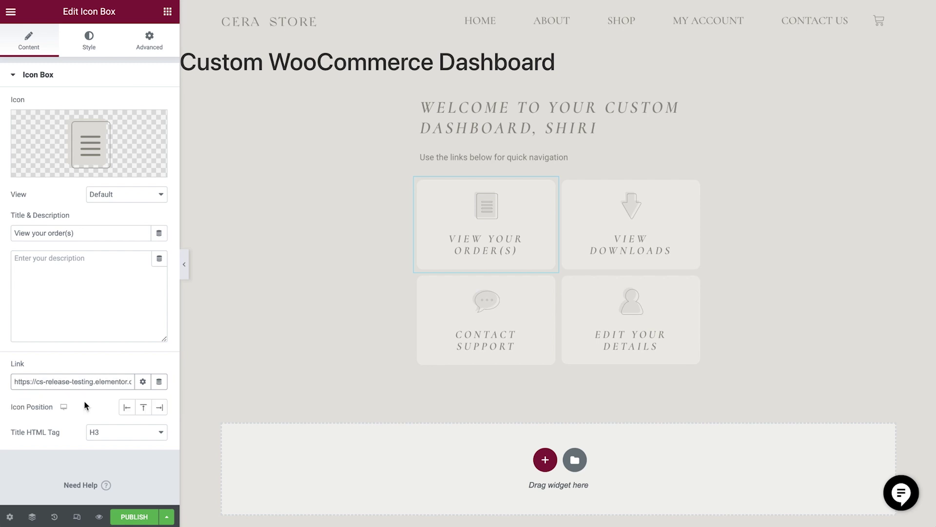
left_click(98, 381)
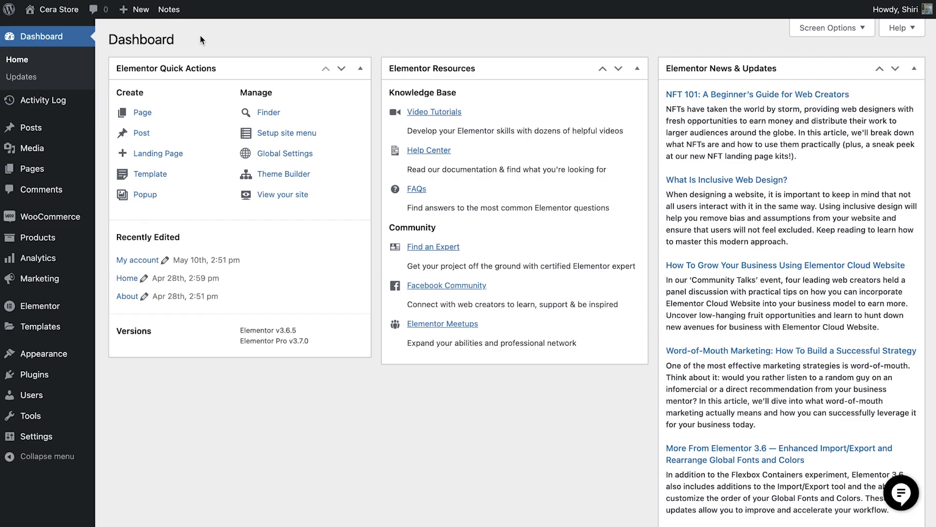
Step: Copy the Orders account endpoint value 'orders' from WooCommerce Advanced settings
mouse_move(88, 220)
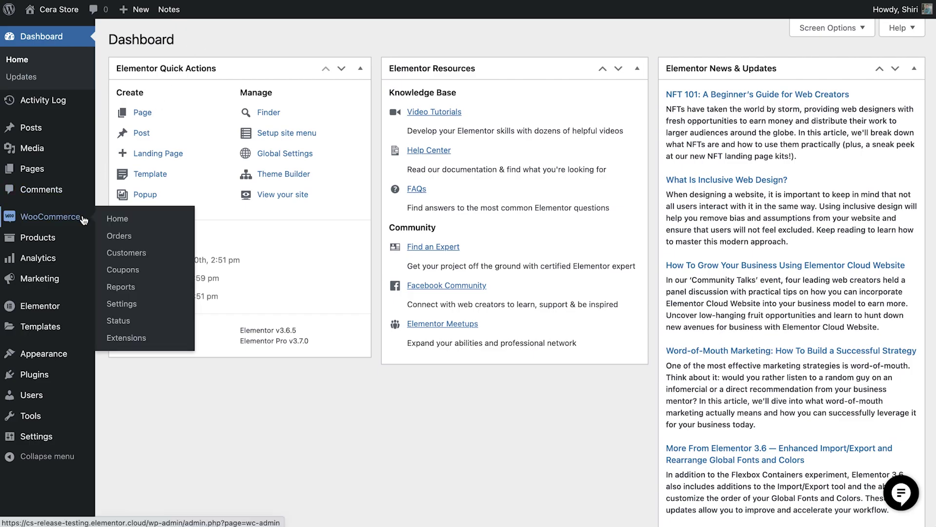
left_click(121, 303)
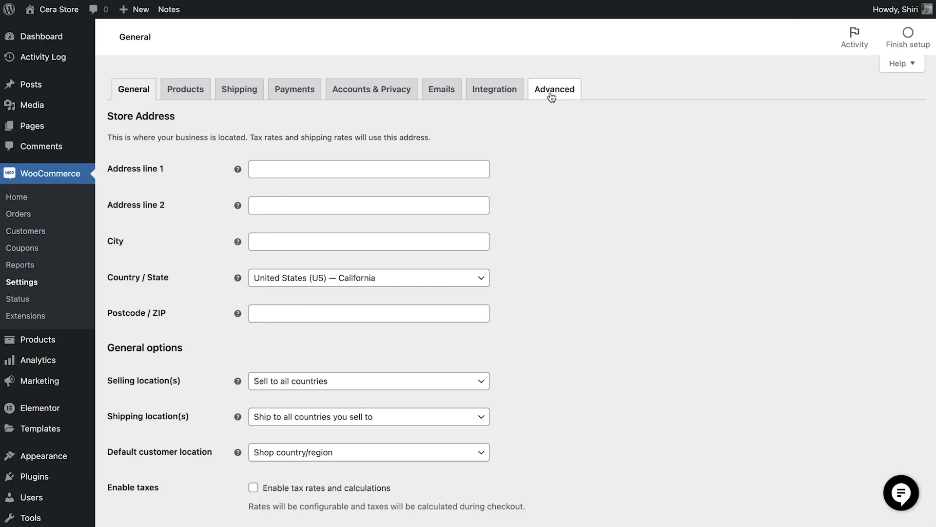
left_click(552, 92)
scroll(547, 145, "down", 2)
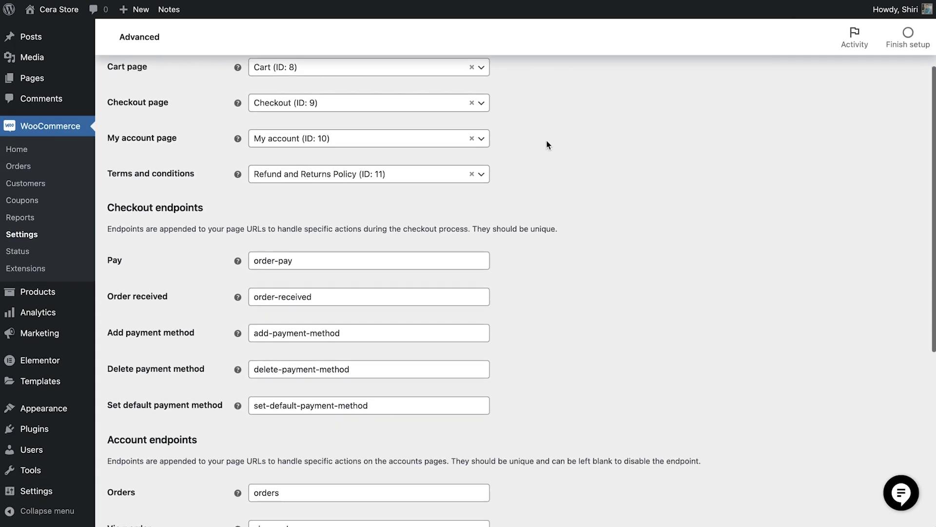
scroll(547, 144, "down", 6)
left_click(327, 171)
left_click_drag(326, 172, 253, 171)
right_click(261, 169)
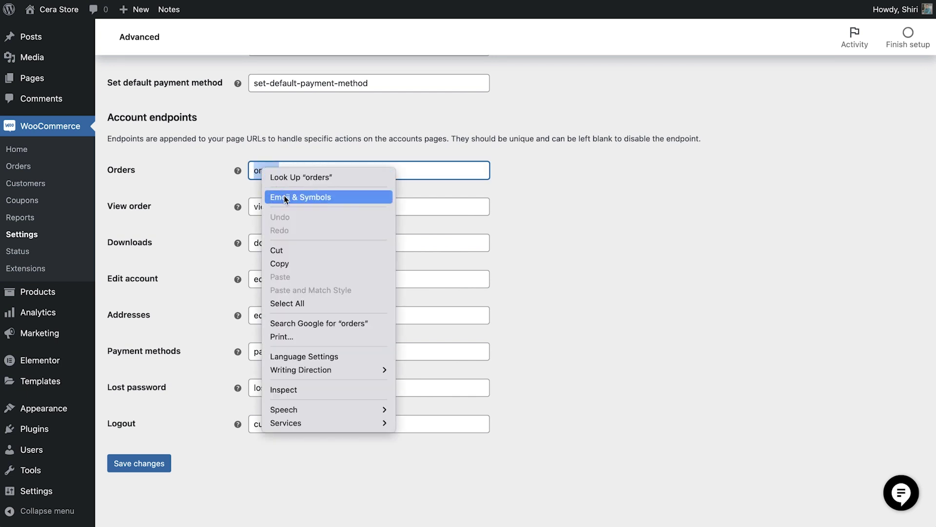
left_click(303, 259)
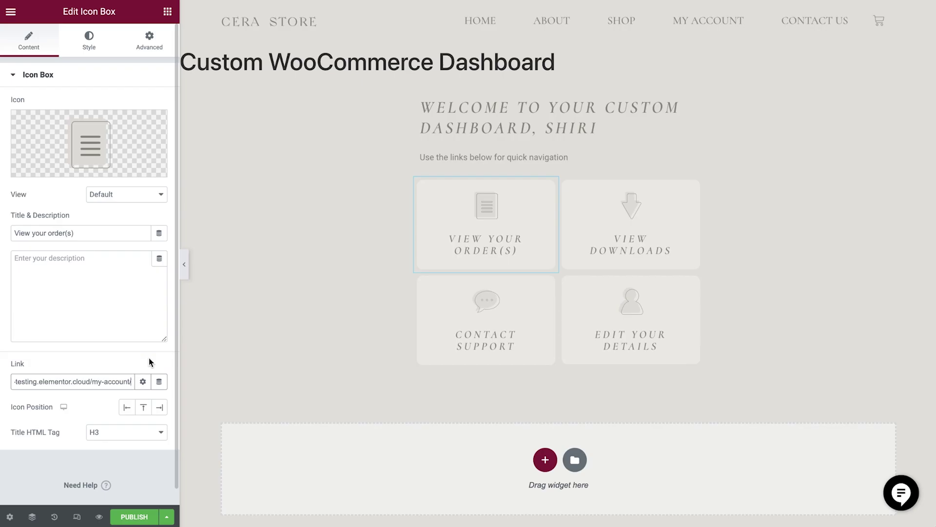
Step: Append orders to View your order(s)' link and downloads to View Downloads' link
key("ctrl+v")
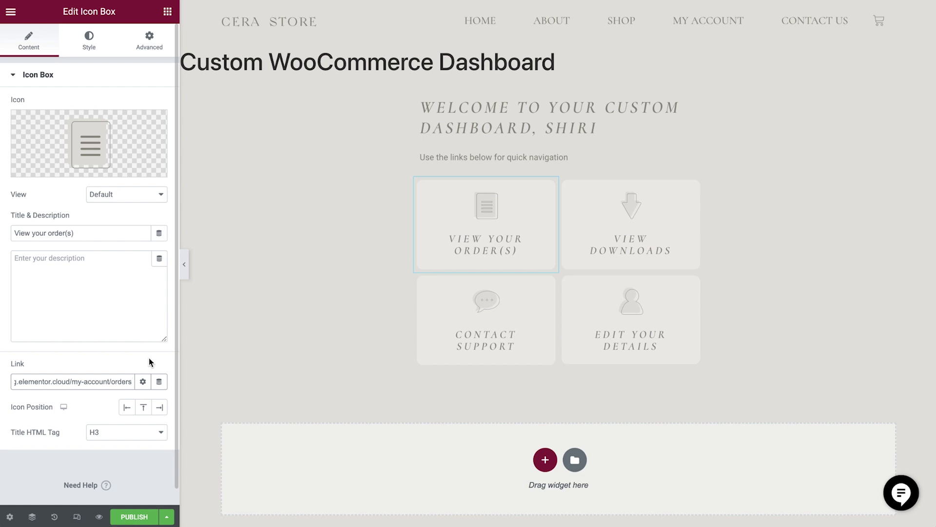
left_click(696, 191)
type("downloads")
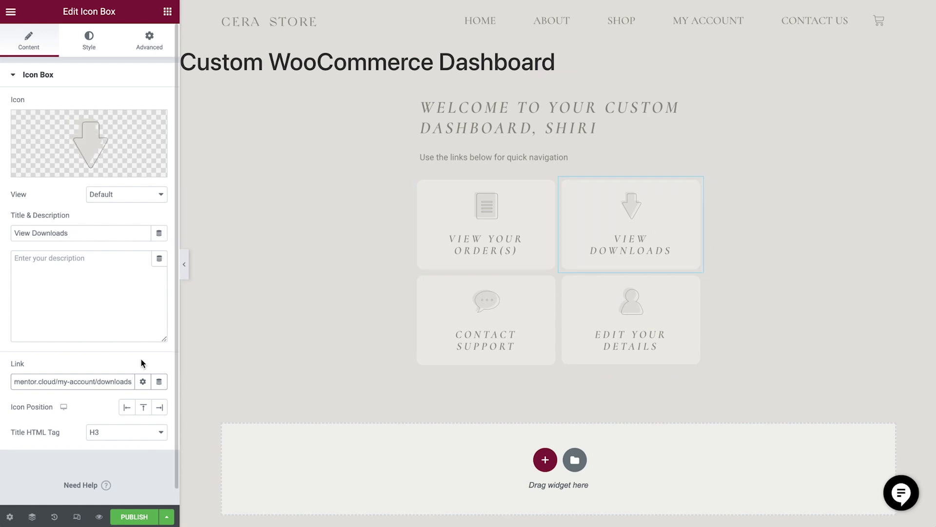
left_click(693, 282)
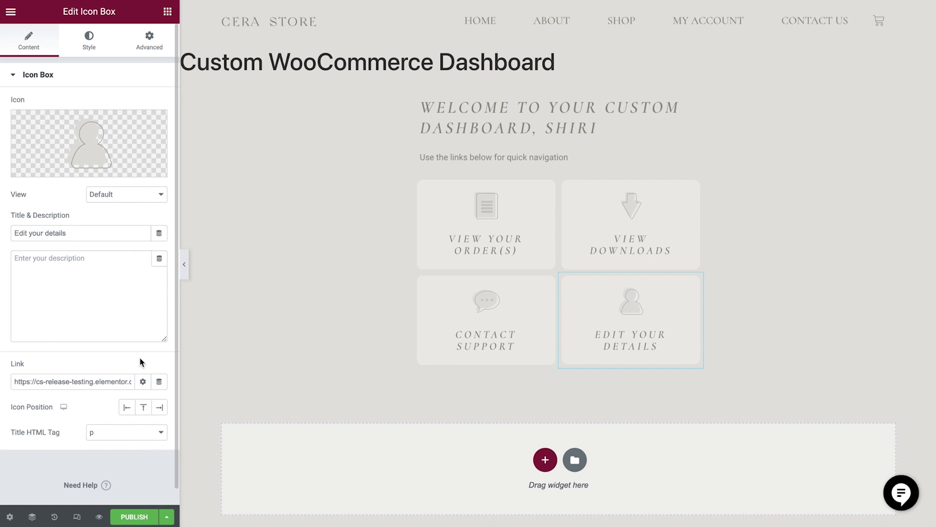
Step: Save the page as a draft
left_click(166, 517)
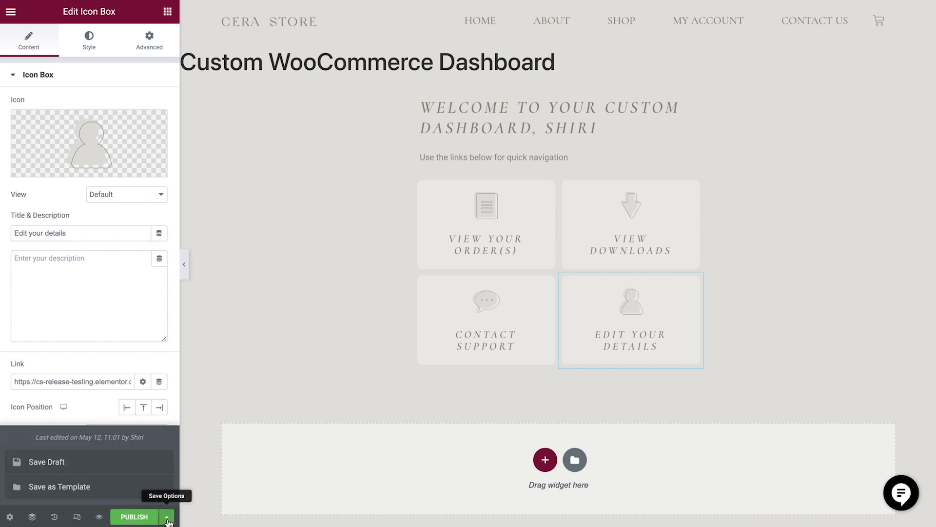
left_click(93, 466)
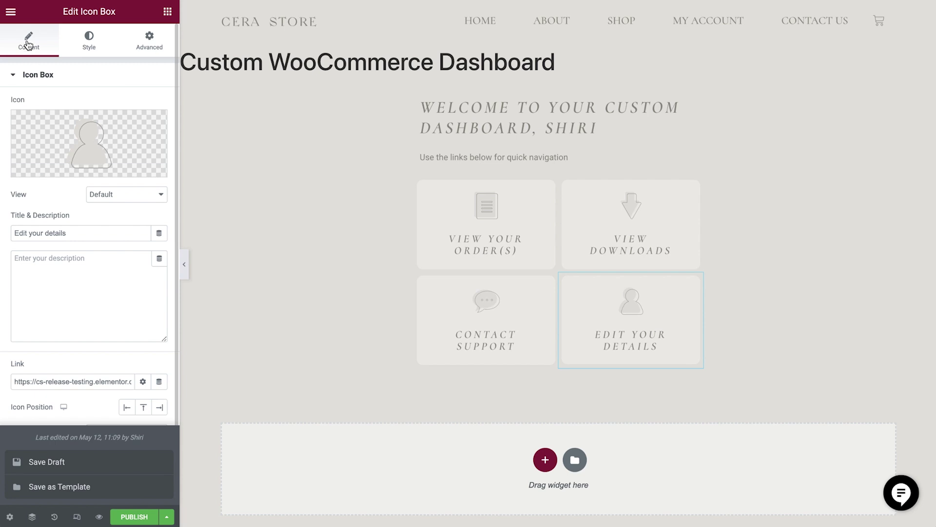
left_click(10, 11)
Step: Open the Support Form popup in Elementor and drag a Form widget into it
left_click(93, 246)
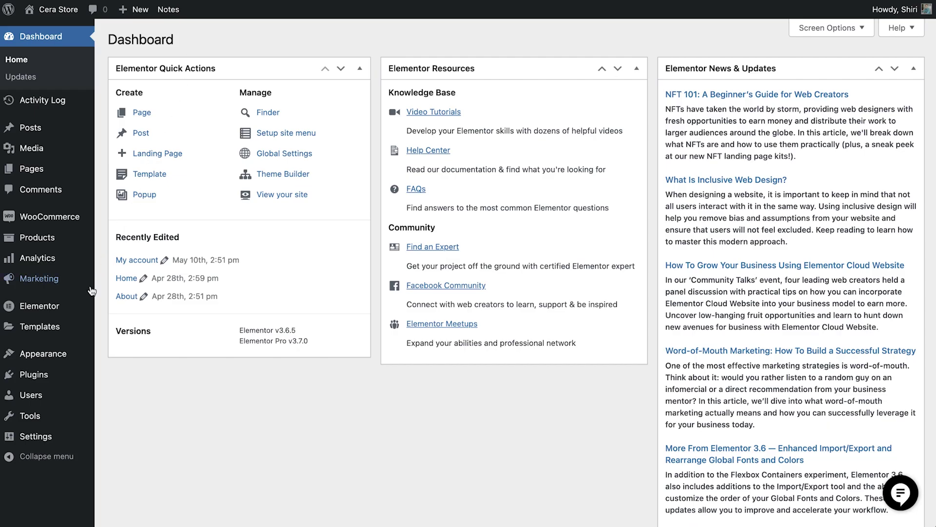
mouse_move(73, 327)
left_click(119, 345)
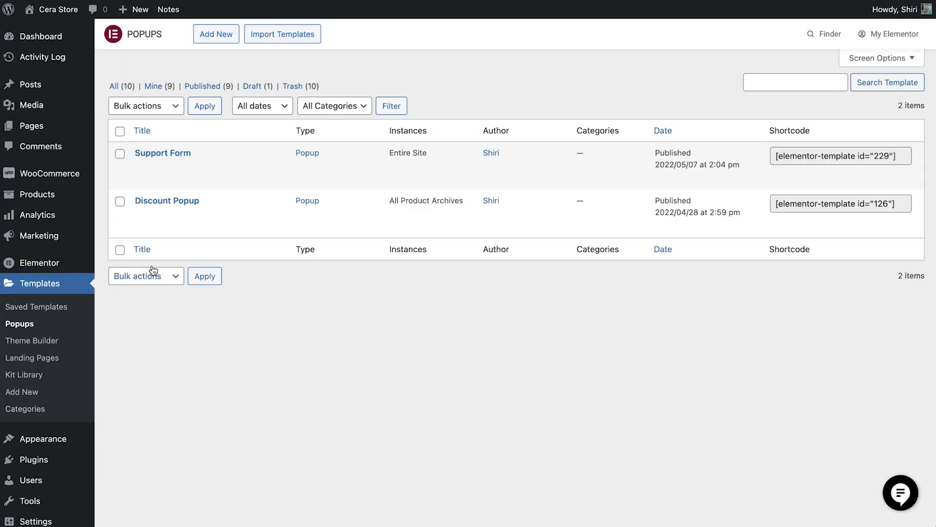
left_click(181, 184)
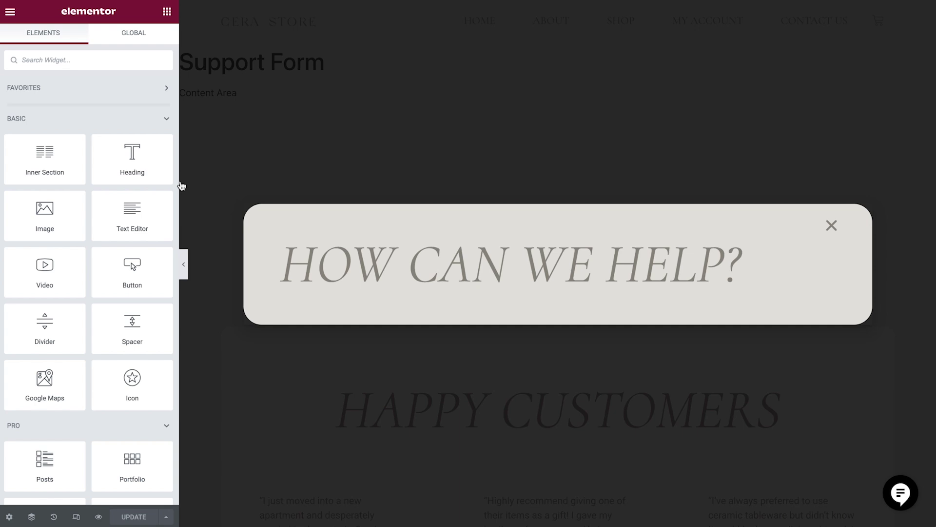
type("form")
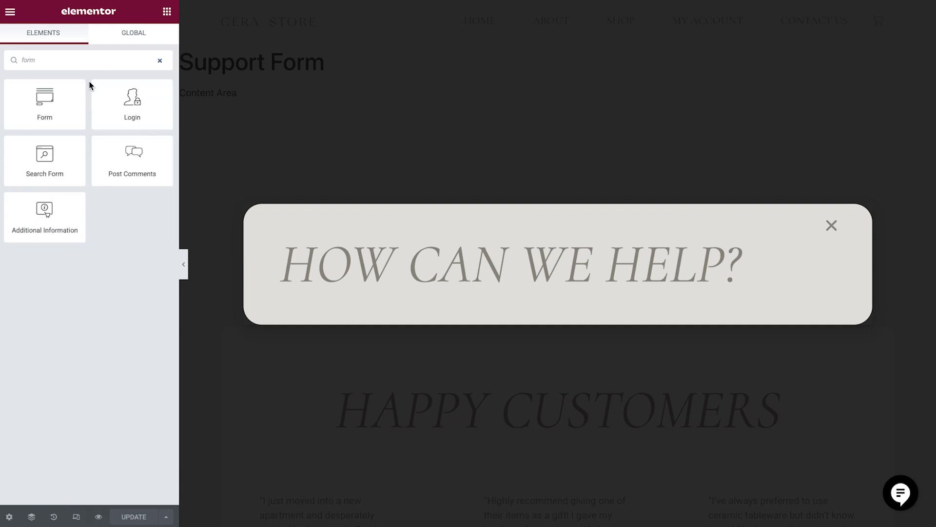
left_click_drag(75, 117, 320, 278)
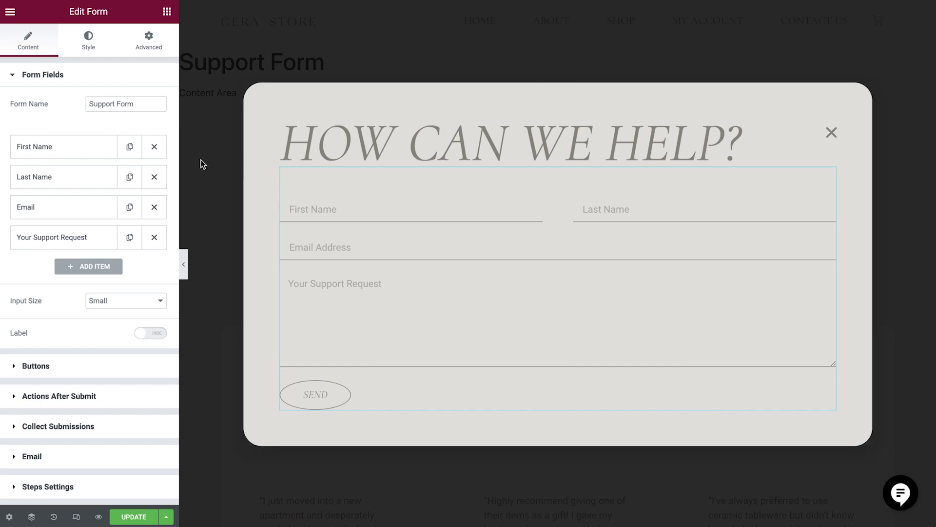
Step: Set the First Name field's Default Value to User Info with Field First Name
left_click(79, 151)
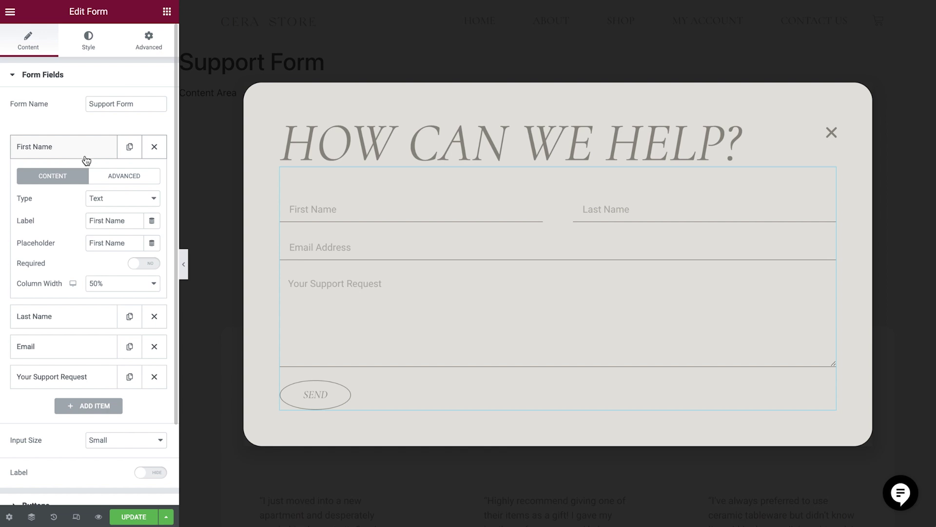
left_click(123, 178)
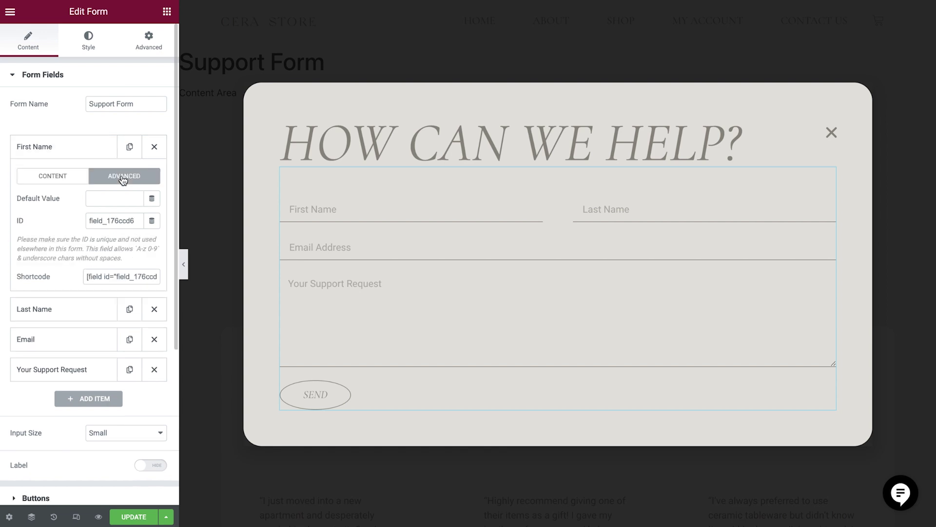
left_click(156, 200)
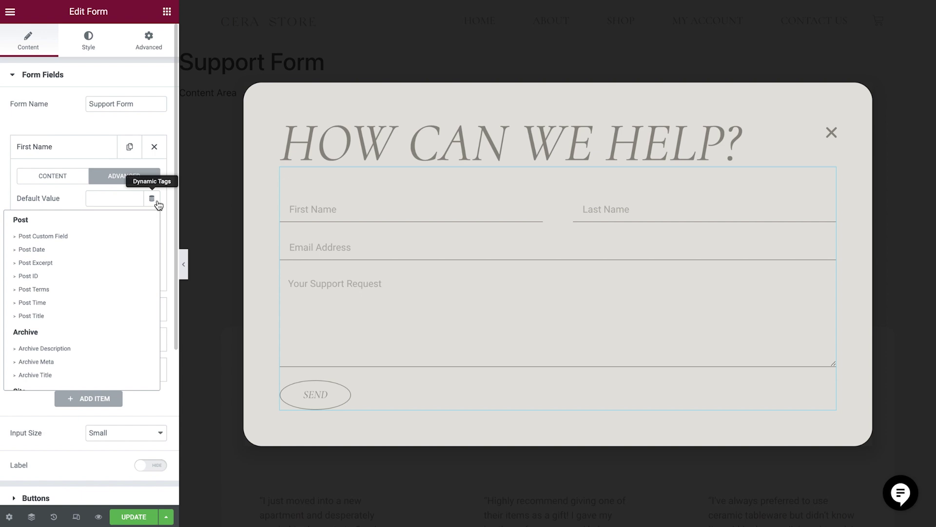
scroll(110, 252, "down", 3)
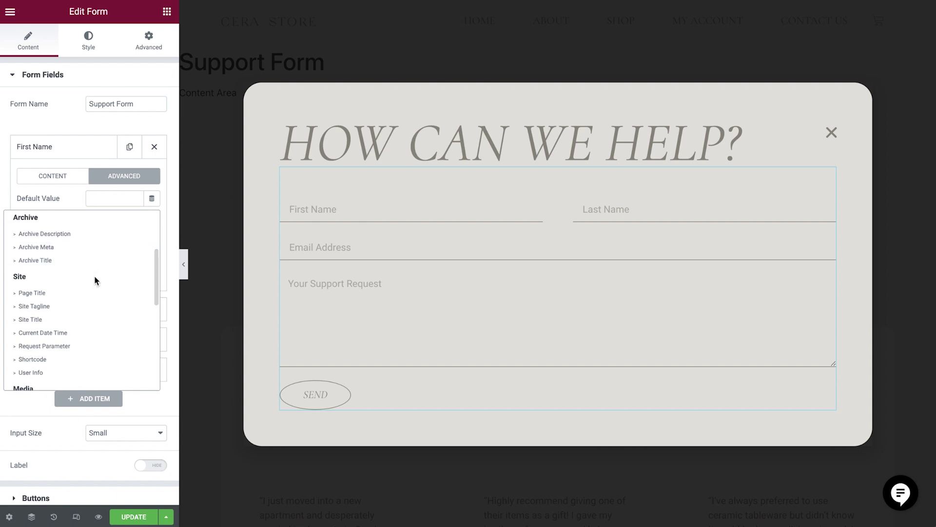
left_click(68, 372)
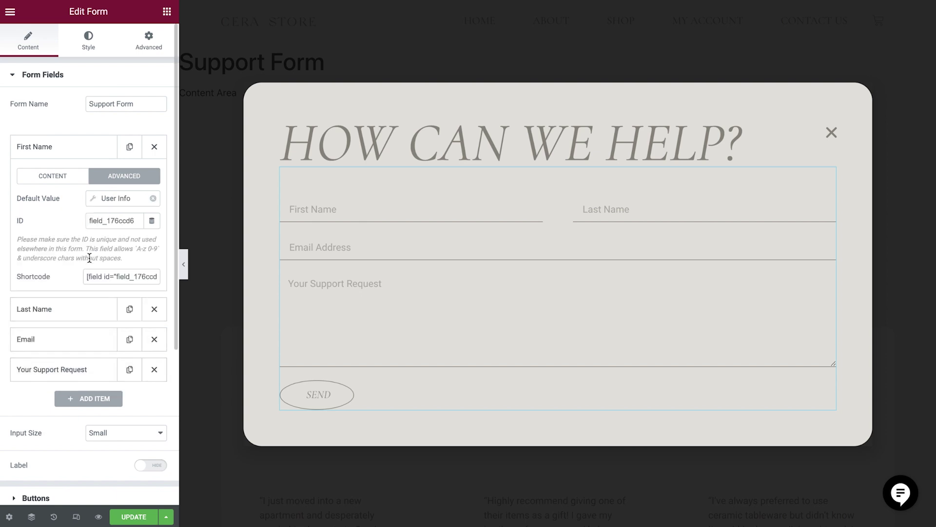
left_click(96, 201)
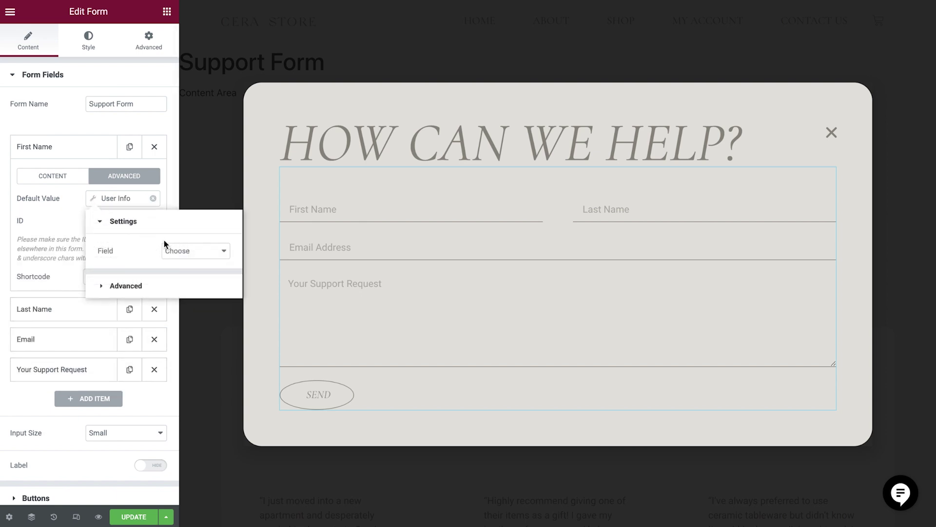
left_click(208, 254)
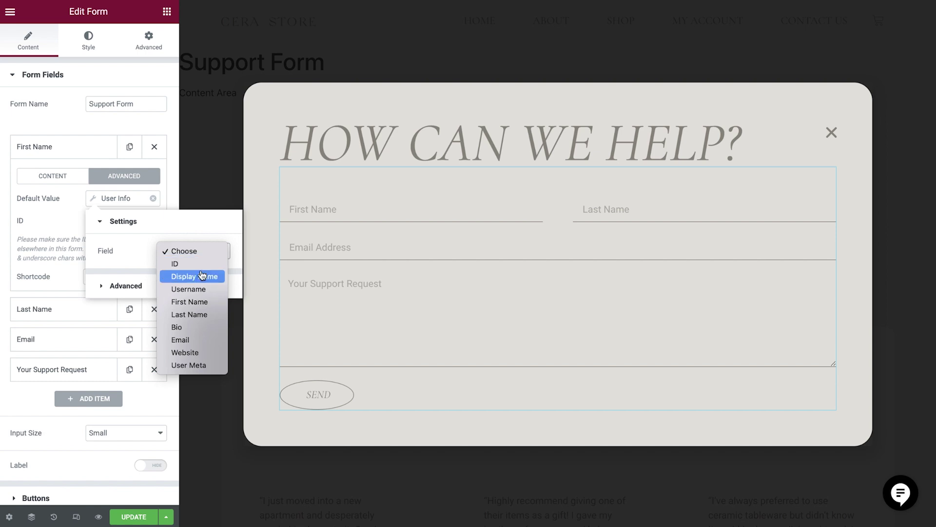
left_click(194, 302)
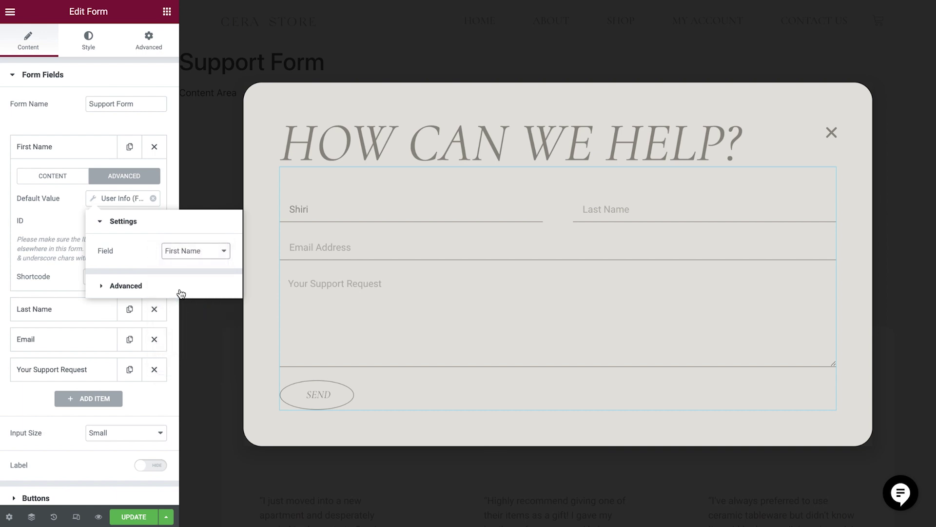
left_click(64, 148)
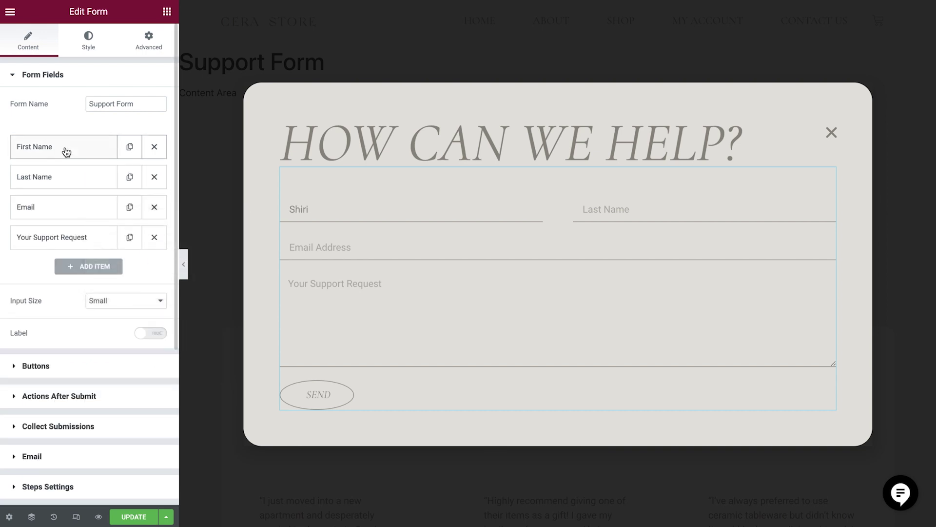
Step: Set the Last Name field's default value to the User Info dynamic tag's Last Name
left_click(63, 177)
left_click(124, 209)
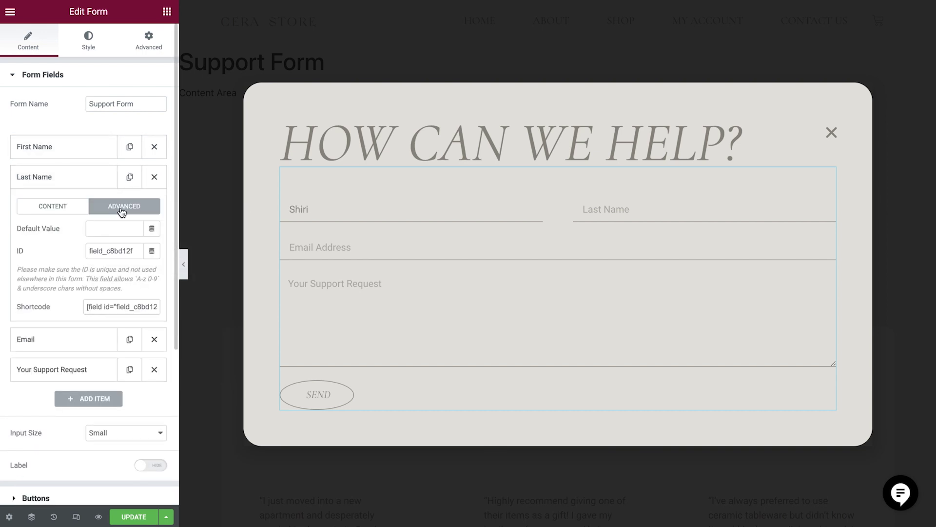
left_click(152, 229)
scroll(131, 266, "down", 3)
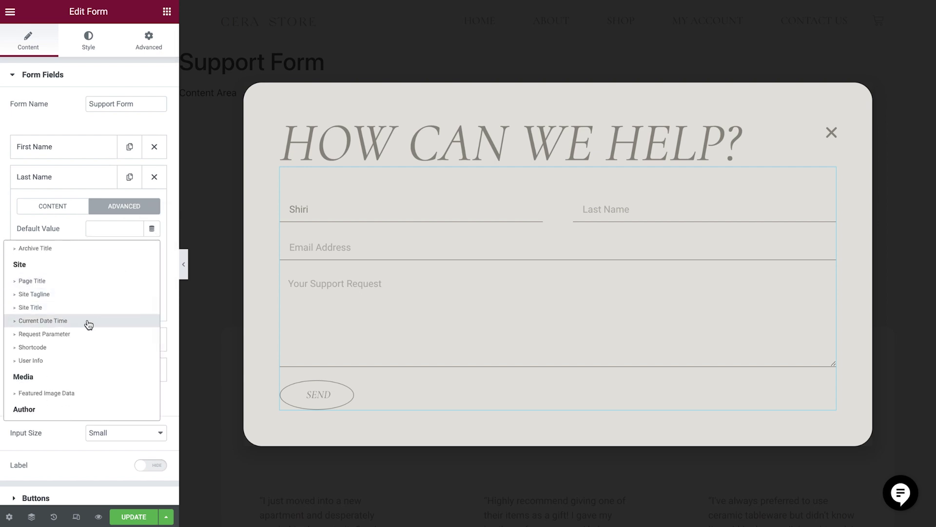
left_click(73, 360)
left_click(95, 230)
left_click(198, 286)
left_click(197, 347)
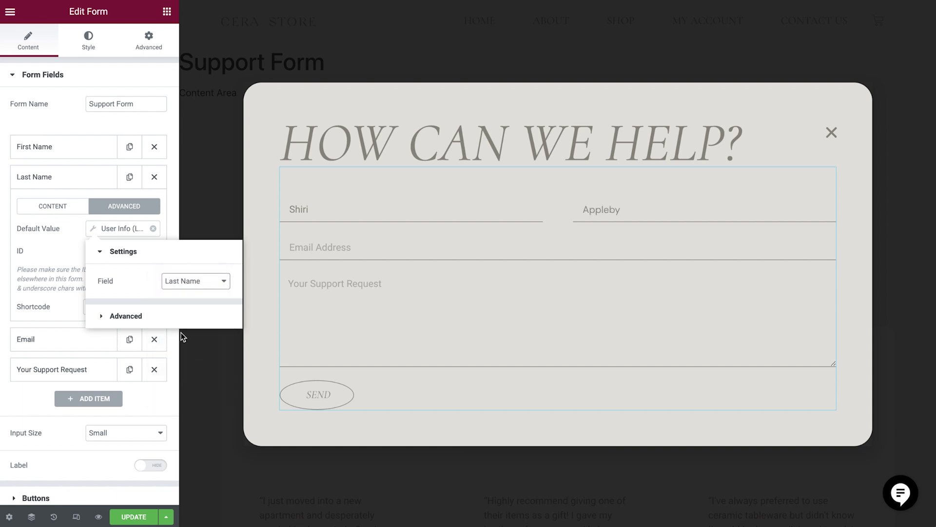
left_click(87, 184)
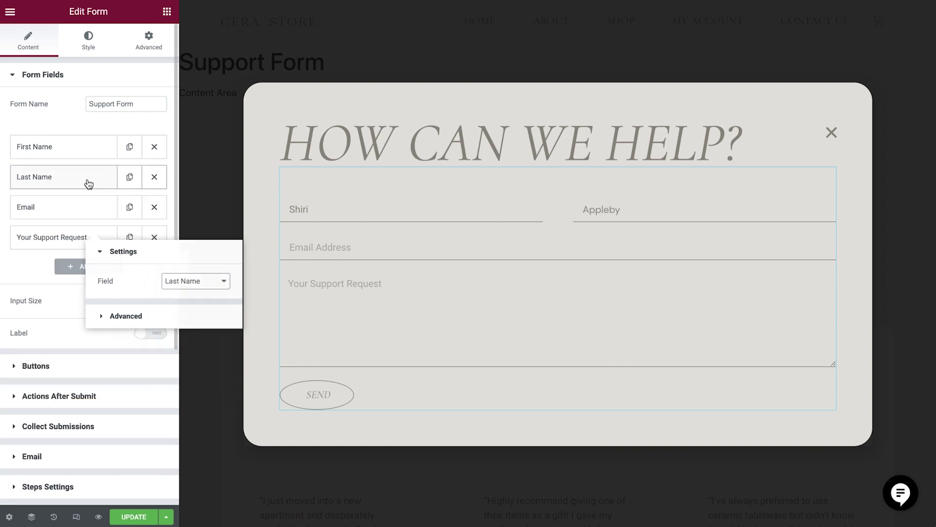
Step: Set the Email field's default to User Info Email, then update the popup
left_click(67, 210)
left_click(117, 238)
left_click(148, 259)
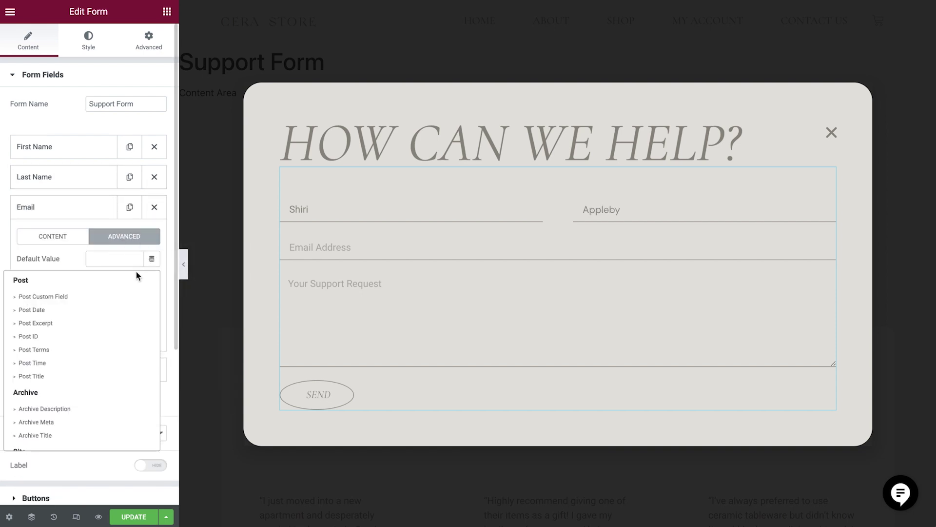
scroll(107, 302, "down", 5)
left_click(74, 403)
left_click(92, 259)
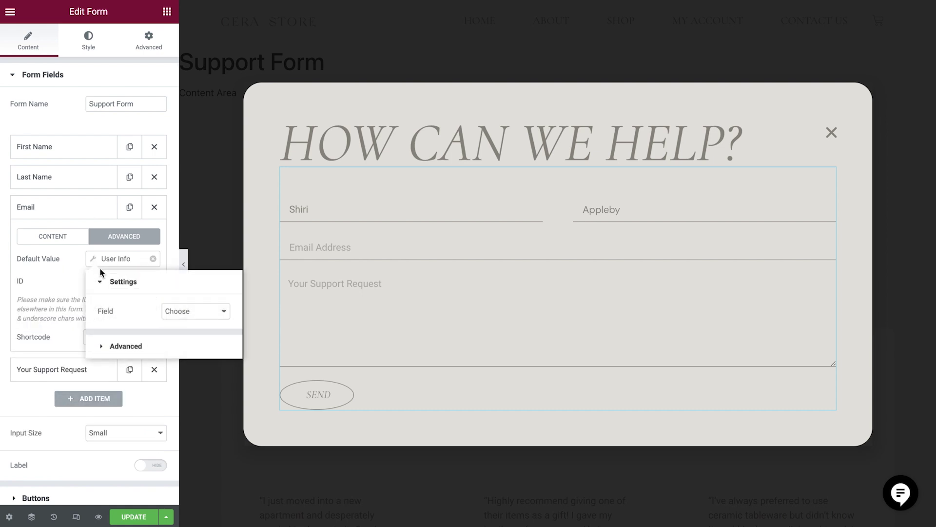
left_click(202, 312)
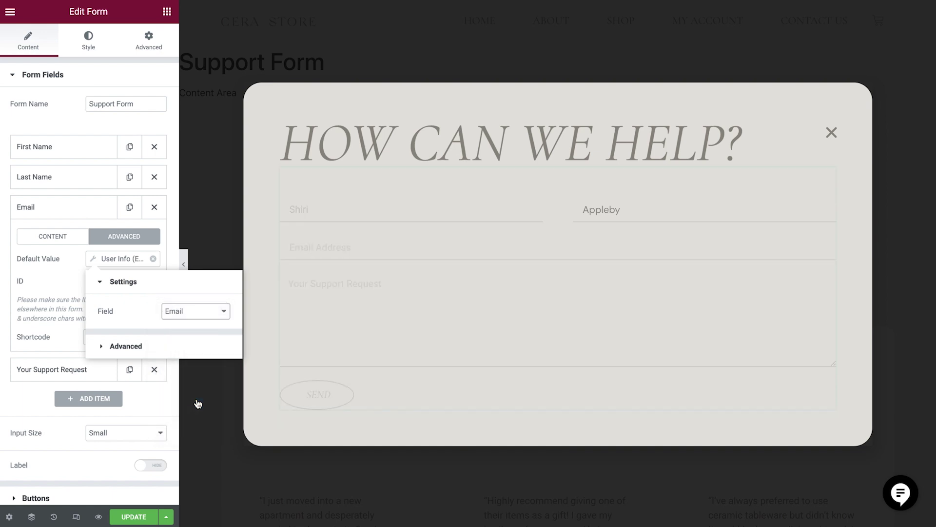
left_click(198, 403)
left_click(209, 339)
left_click(134, 518)
Step: Open the Custom WooCommerce Dashboard template from Saved Templates via Finder
key("ctrl+e")
type("template")
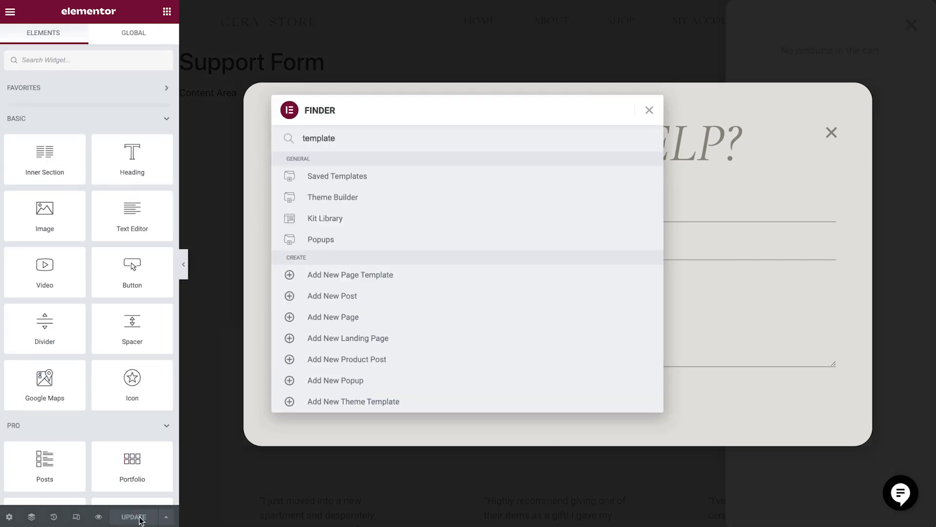
left_click(351, 177)
mouse_move(244, 222)
left_click(226, 244)
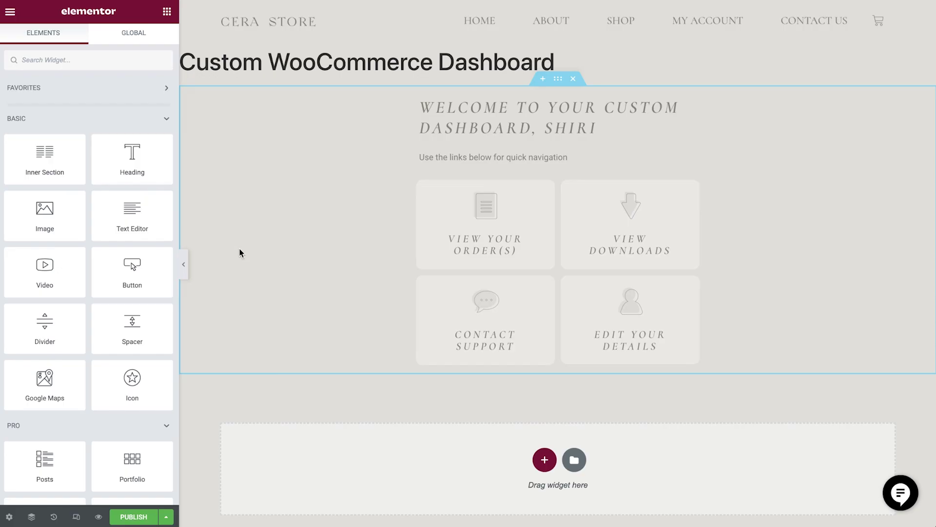
Step: Link the Contact Support icon box to the Support Form popup and publish the template
left_click(550, 280)
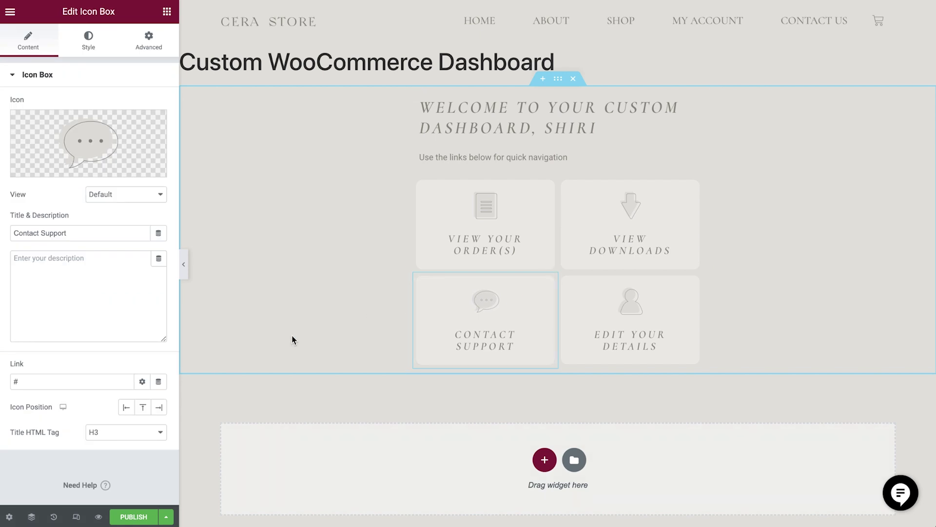
left_click(158, 381)
scroll(104, 329, "down", 5)
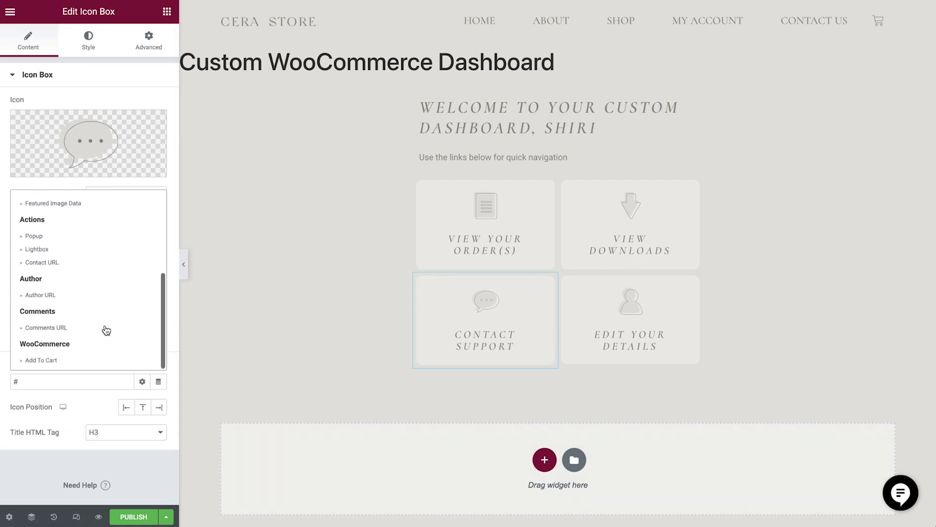
left_click(59, 237)
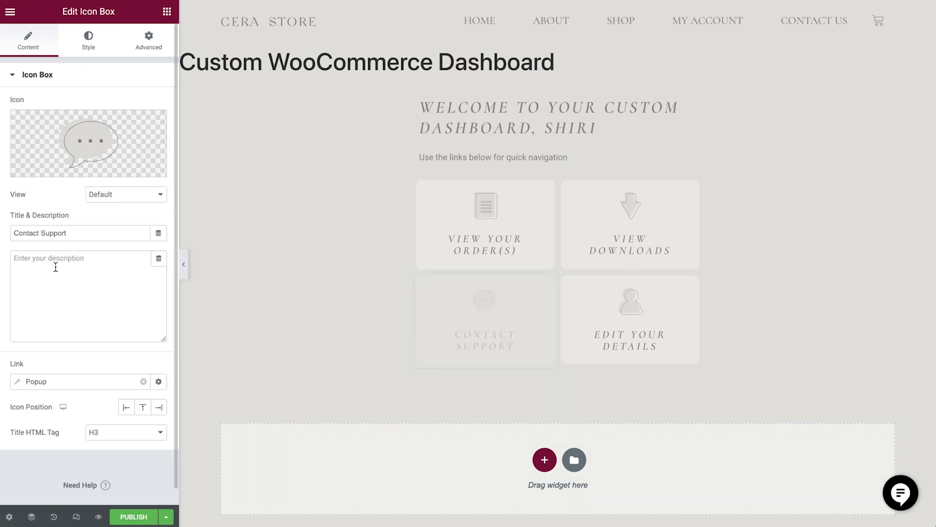
left_click(18, 381)
left_click(116, 471)
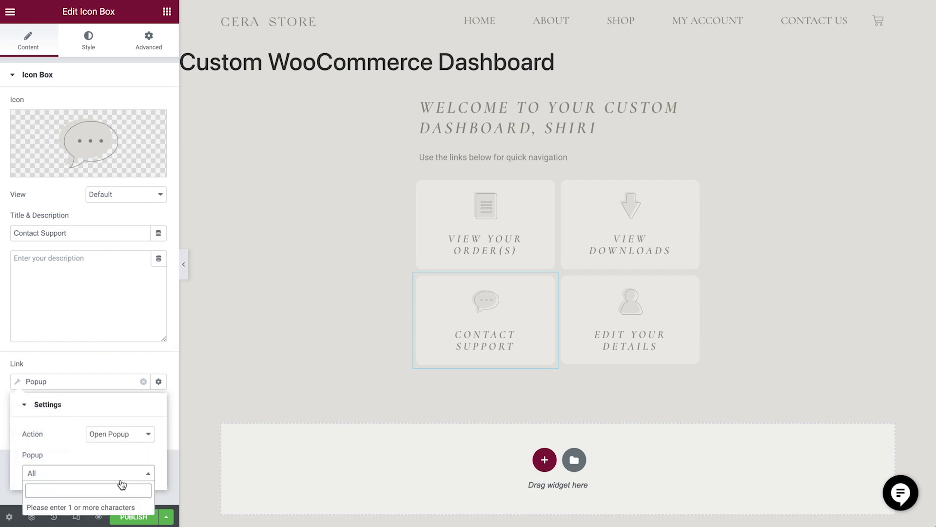
type("support")
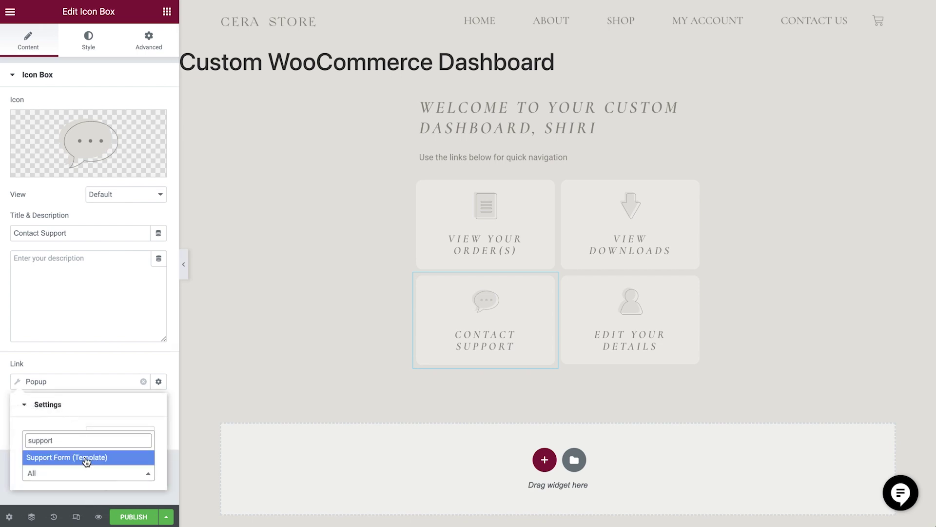
left_click(85, 460)
left_click(123, 368)
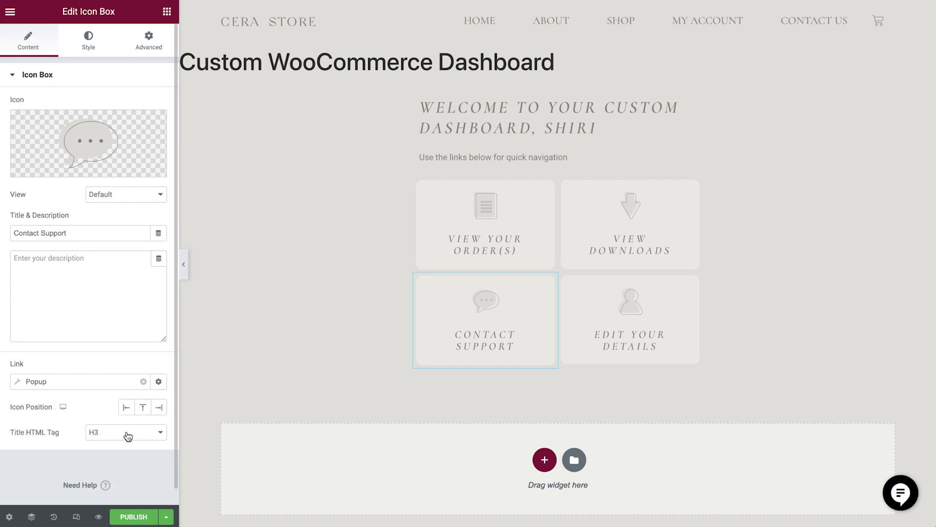
left_click(135, 520)
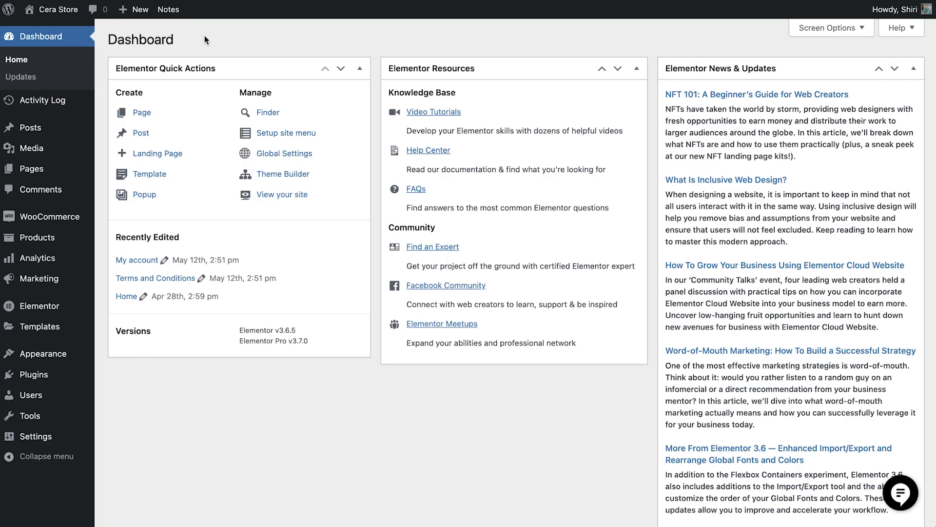
Step: In the My Account widget, enable Customize Dashboard with the Custom WooCommerce Dashboard template and update
mouse_move(67, 175)
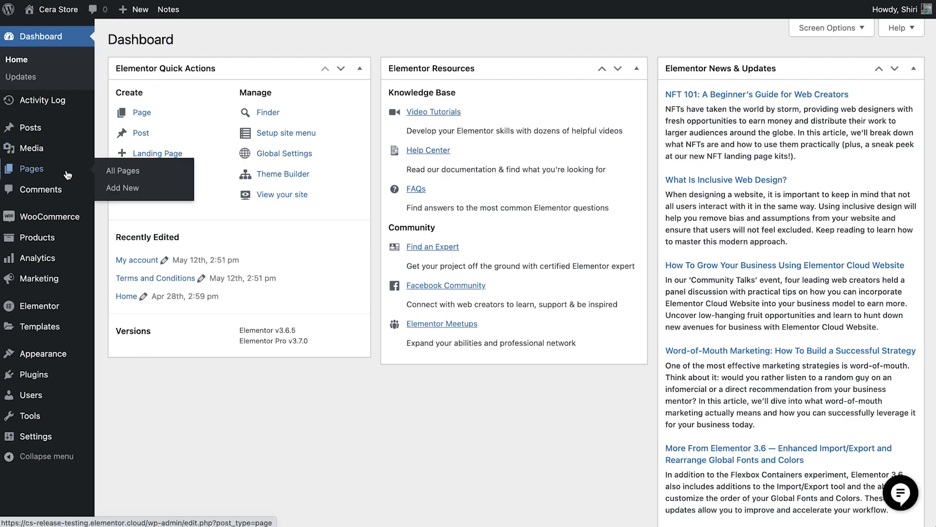
left_click(123, 170)
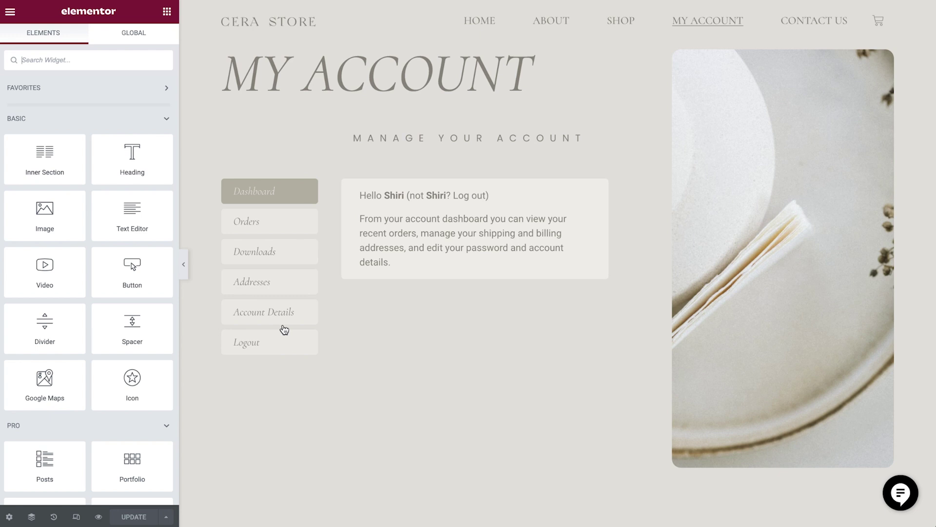
left_click(602, 186)
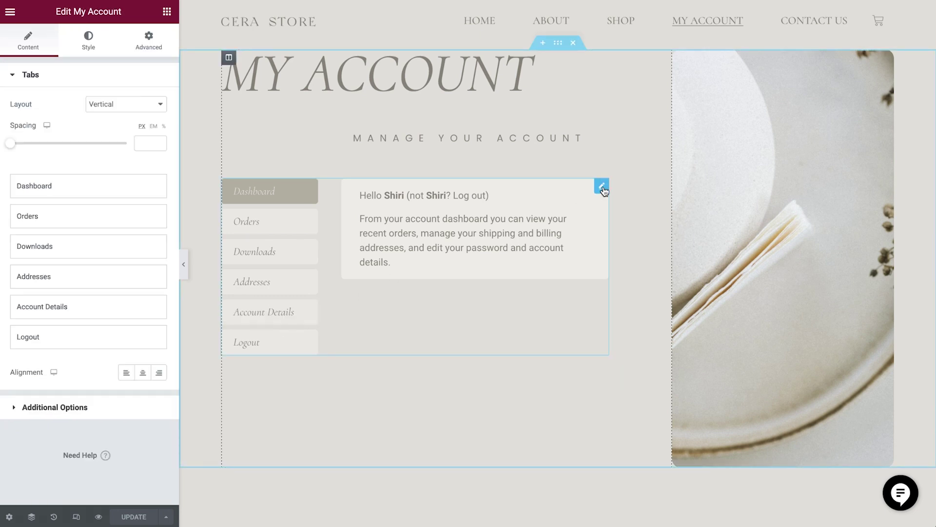
left_click(104, 407)
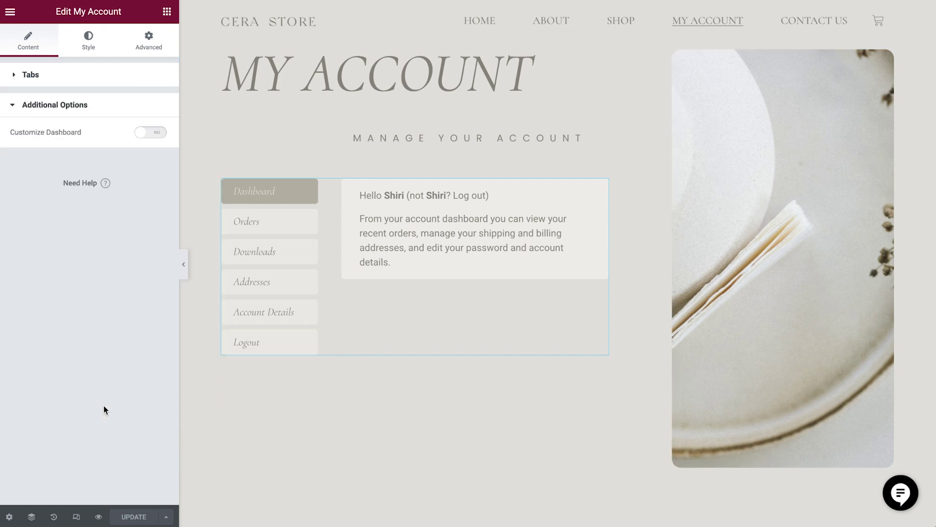
left_click(146, 135)
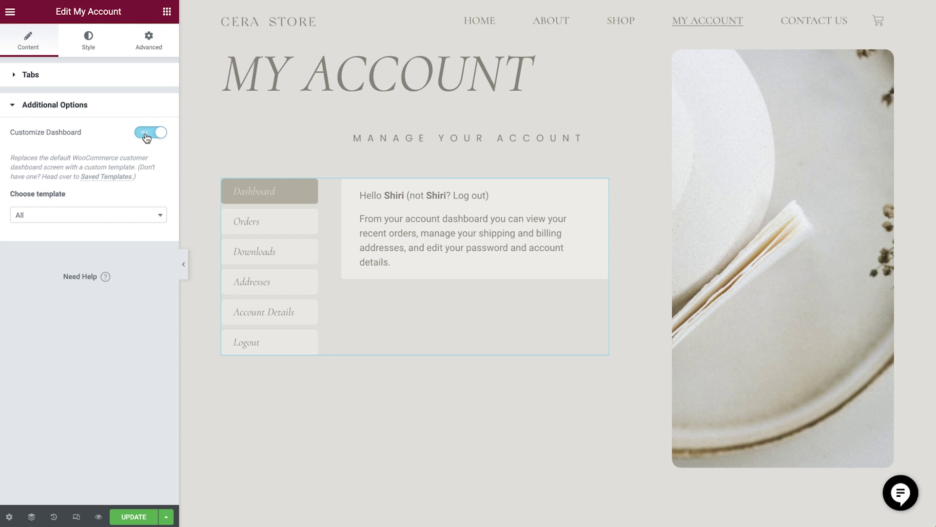
left_click(106, 222)
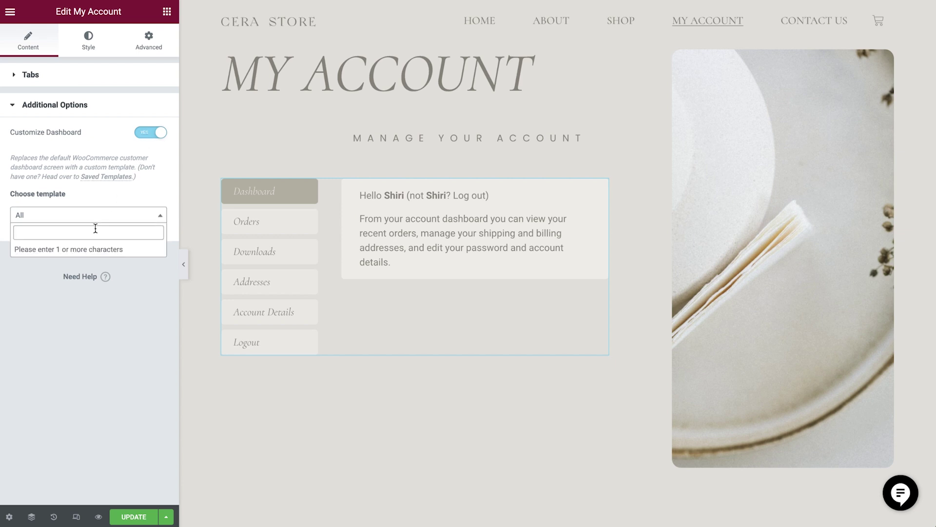
type("custom")
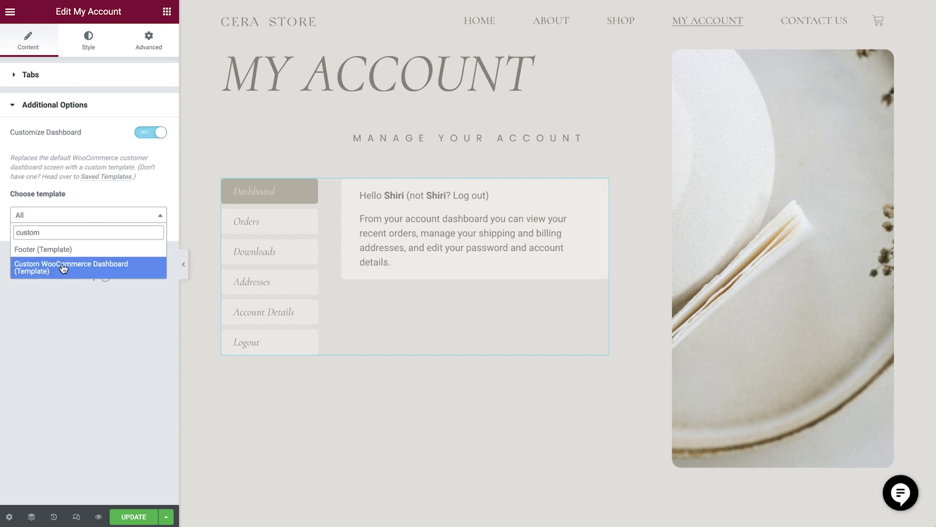
left_click(60, 268)
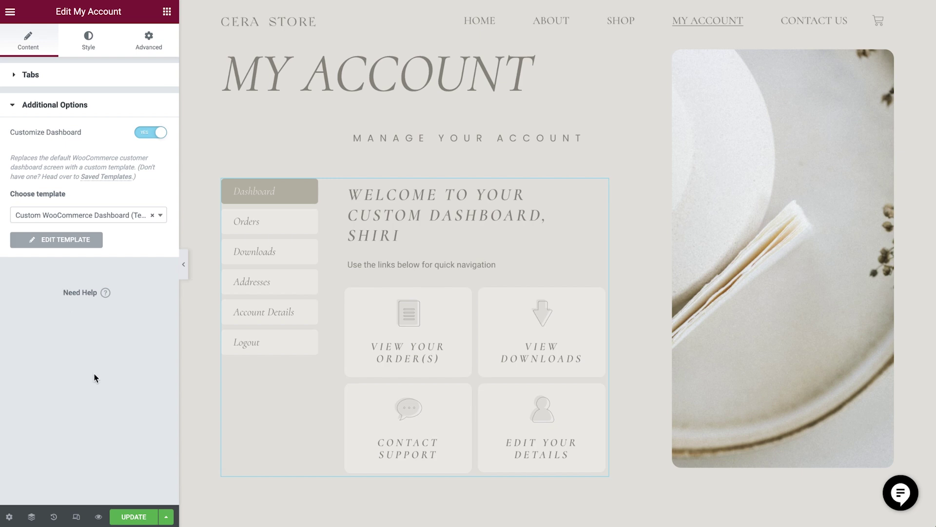
left_click(135, 517)
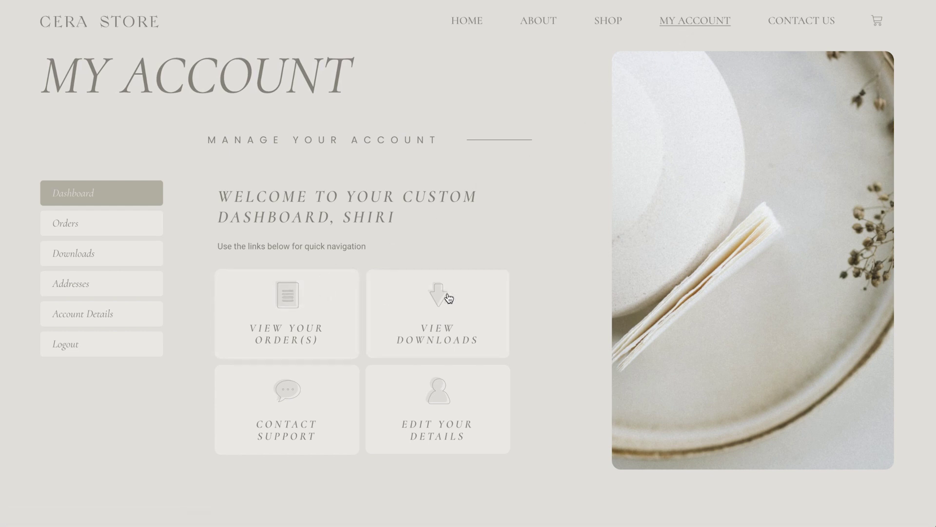
Step: Open the prefilled How Can We Help? popup from the live page's Contact Support box
left_click(282, 396)
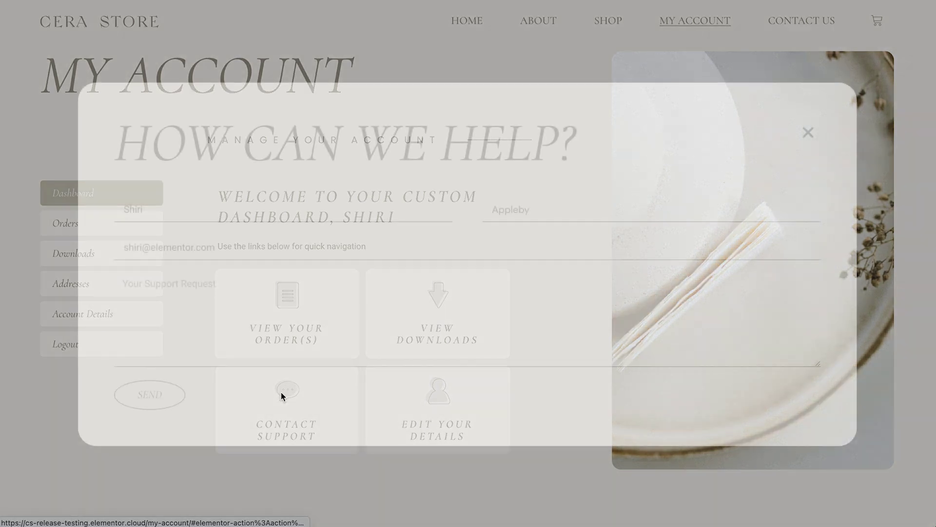